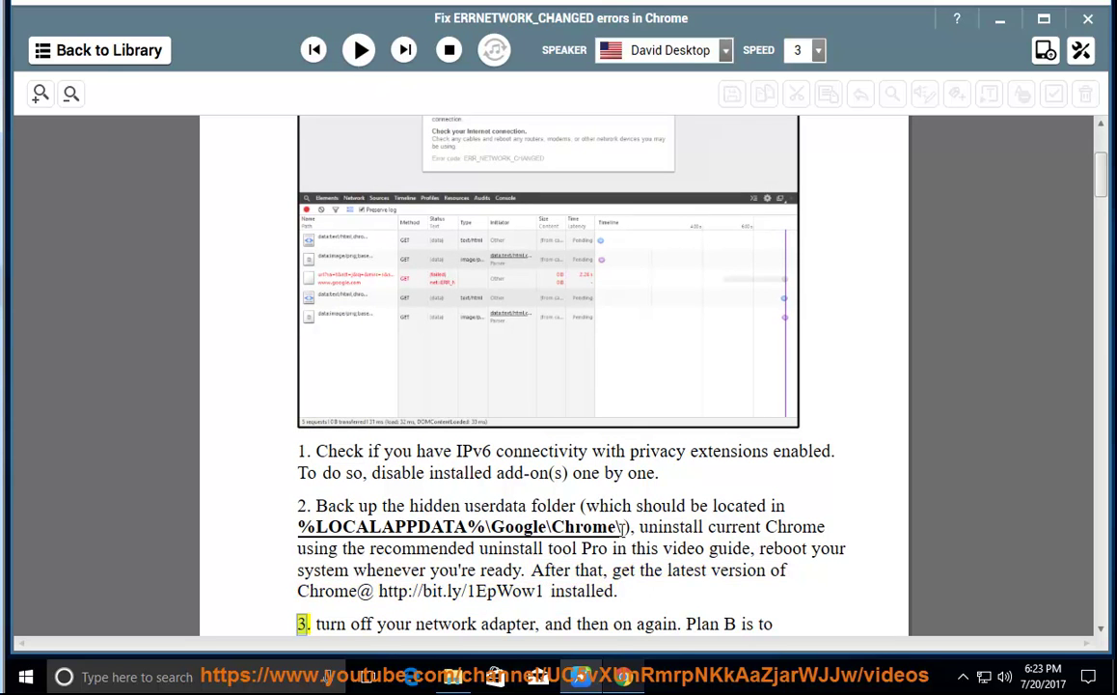
# Copy the path %LOCALAPPDATA%\Google\Chrome\ from step 2 of the guide and open that folder in File Explorer
pyautogui.moveTo(623, 526); pyautogui.dragTo(300, 525)
pyautogui.rightClick(325, 526)
pyautogui.click(377, 527)
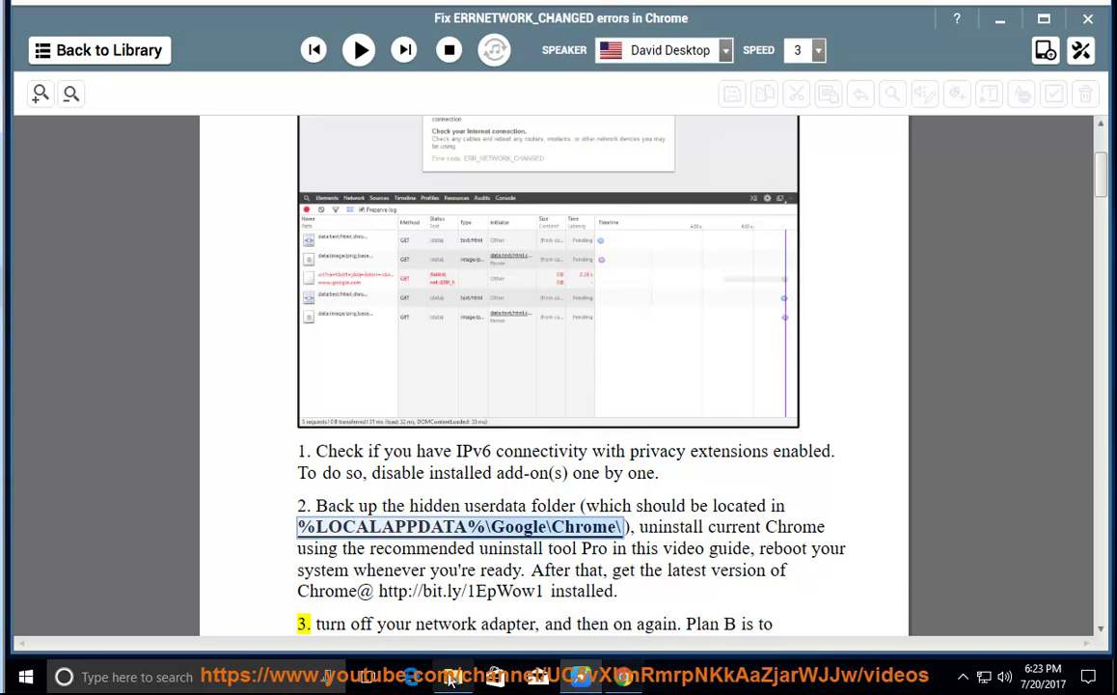
pyautogui.press('super+e')
pyautogui.click(566, 121)
pyautogui.rightClick(567, 119)
pyautogui.click(606, 195)
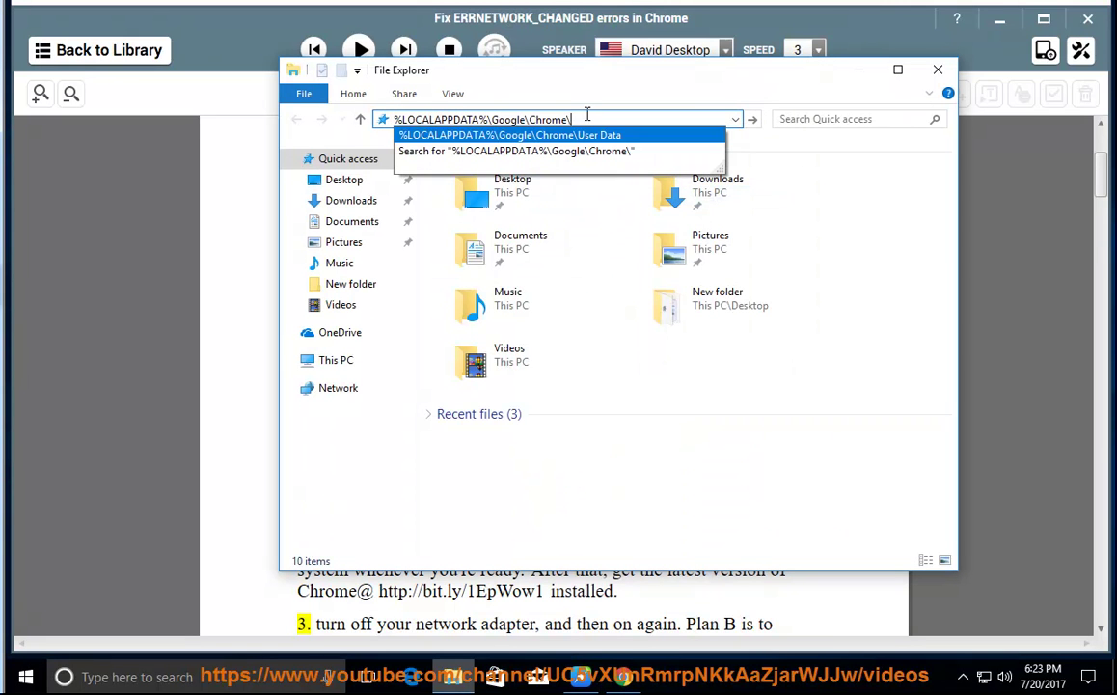
pyautogui.press('Return')
# Check the size and size on disk in the User Data folder's properties, close them and minimize File Explorer
pyautogui.click(486, 176)
pyautogui.rightClick(487, 176)
pyautogui.click(536, 483)
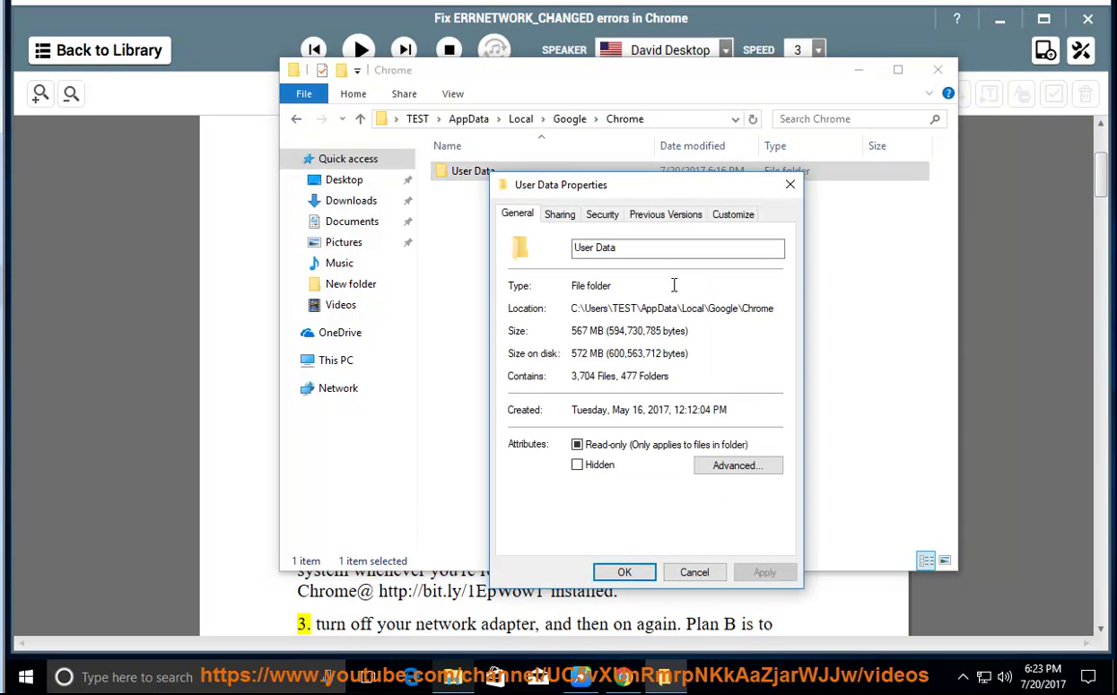
pyautogui.moveTo(695, 332); pyautogui.dragTo(526, 333)
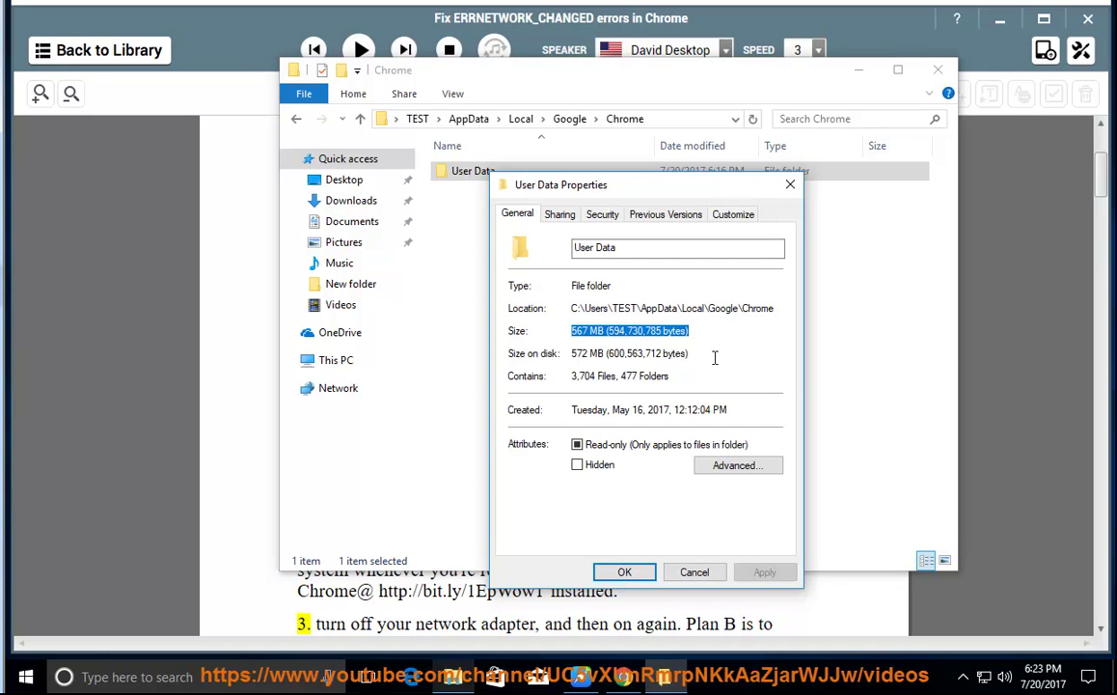
pyautogui.moveTo(715, 357); pyautogui.dragTo(571, 353)
pyautogui.click(791, 185)
pyautogui.click(859, 69)
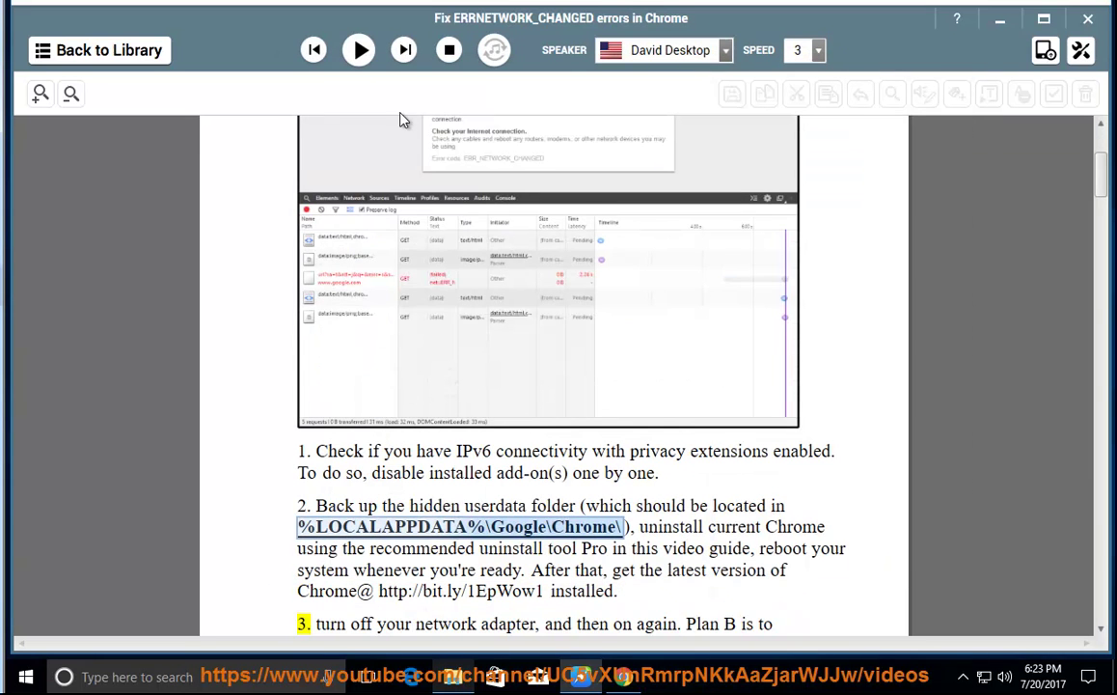
# Resume the guide's read-aloud through step 3, pause it, and highlight "network adapter"
pyautogui.click(359, 51)
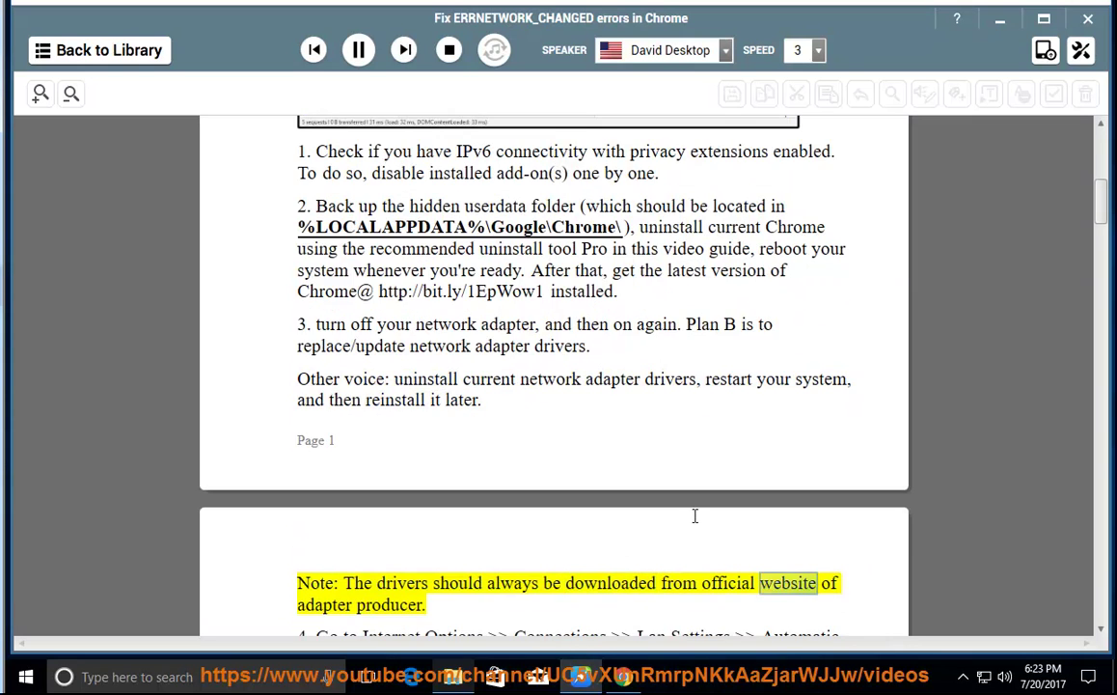
pyautogui.click(358, 50)
pyautogui.moveTo(421, 312); pyautogui.dragTo(536, 313)
# Open Network and Sharing Center and go to the network adapter settings
pyautogui.rightClick(984, 678)
pyautogui.click(969, 667)
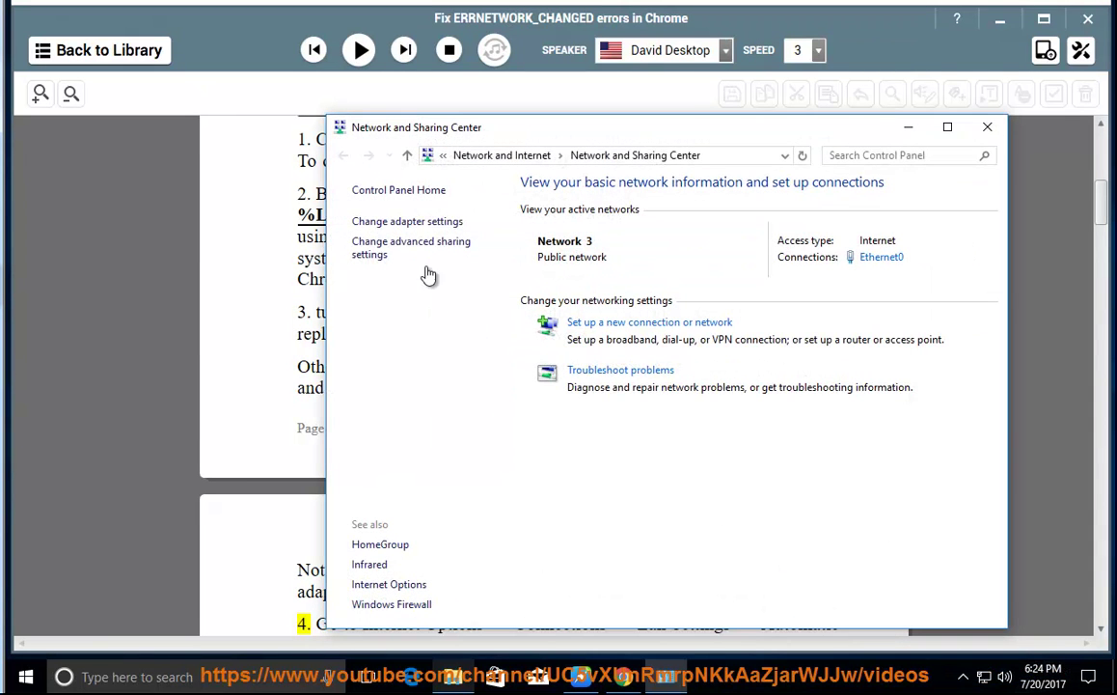
pyautogui.click(415, 222)
# Look at the actions available for the Ethernet0 adapter without applying any, and close both network windows
pyautogui.click(644, 262)
pyautogui.rightClick(653, 258)
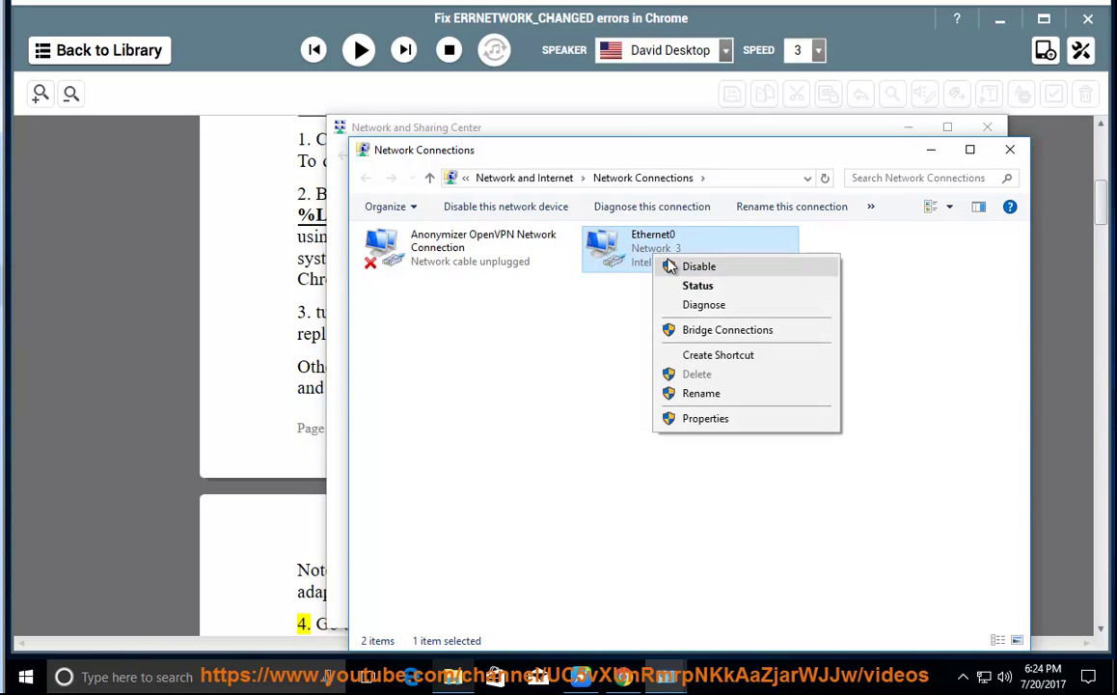
pyautogui.click(550, 329)
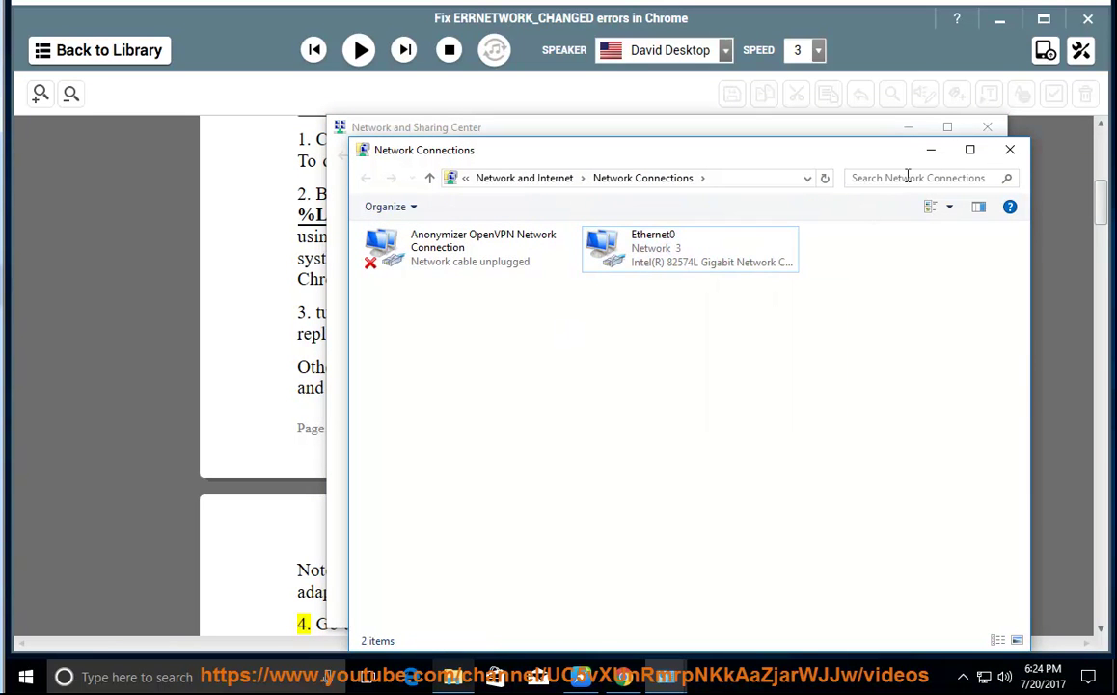
pyautogui.click(1010, 150)
pyautogui.click(987, 126)
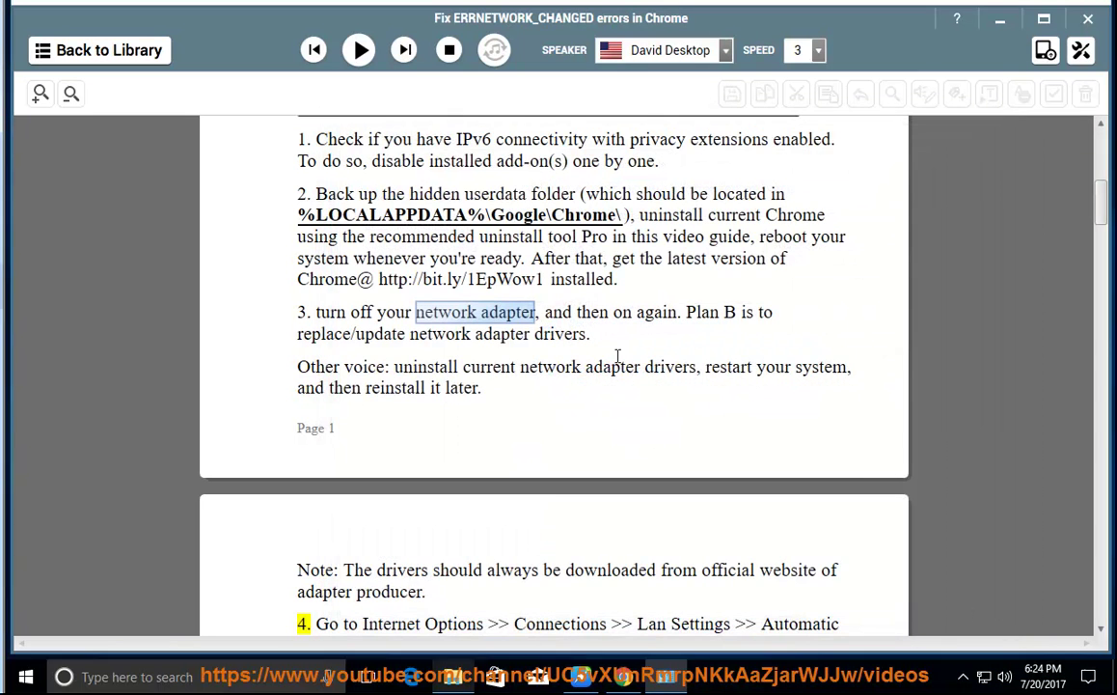
# Highlight the guide's tip on replacing or updating adapter drivers, and list the network adapters in Computer Management's Device Manager
pyautogui.moveTo(322, 333); pyautogui.dragTo(650, 331)
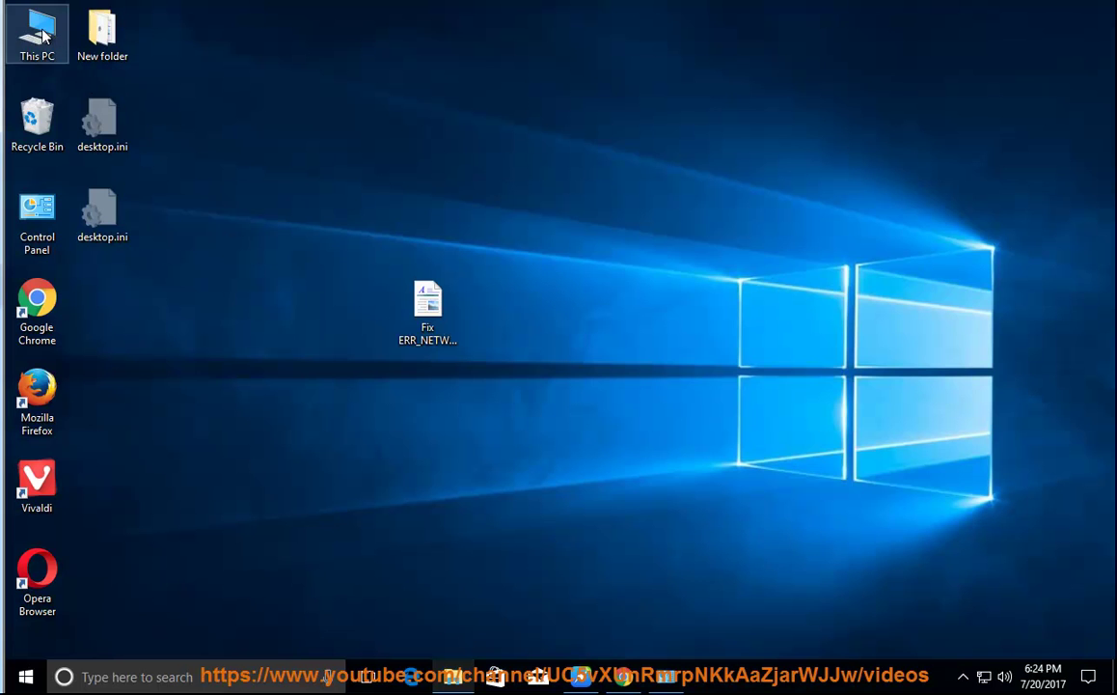
pyautogui.rightClick(38, 27)
pyautogui.click(72, 77)
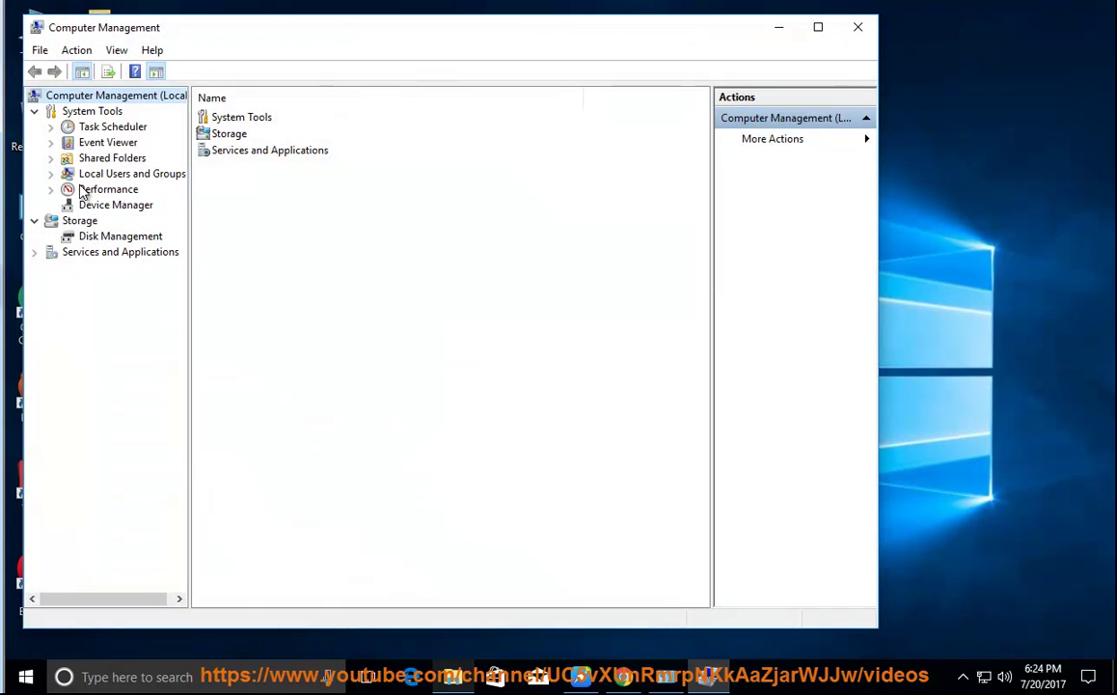
pyautogui.click(87, 205)
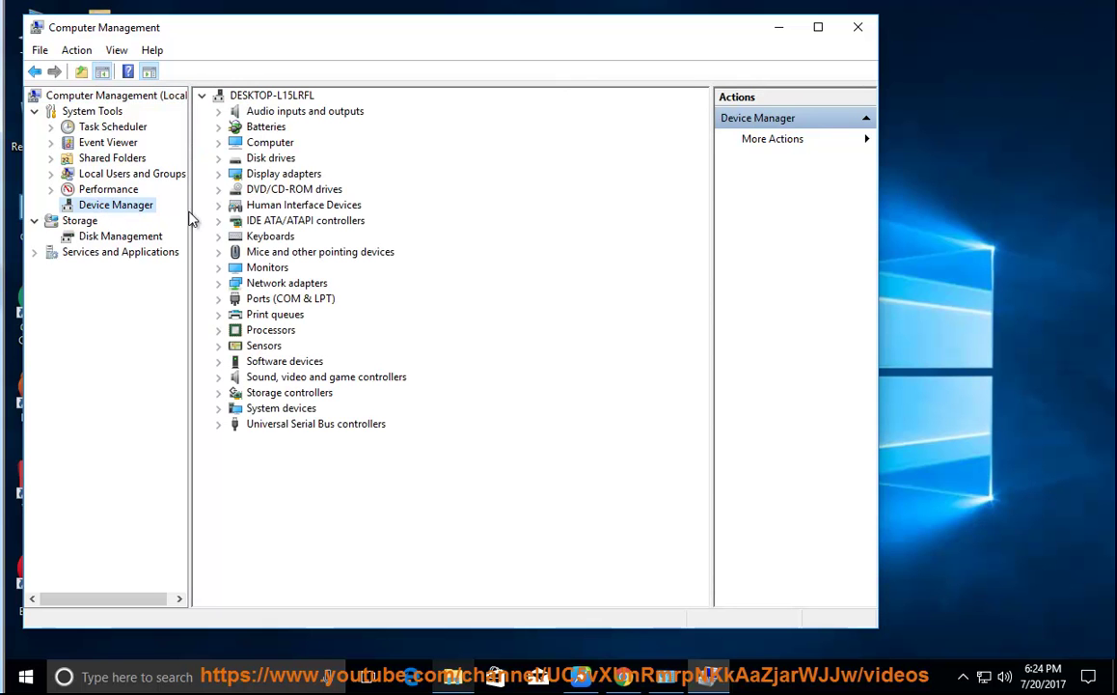
pyautogui.click(219, 284)
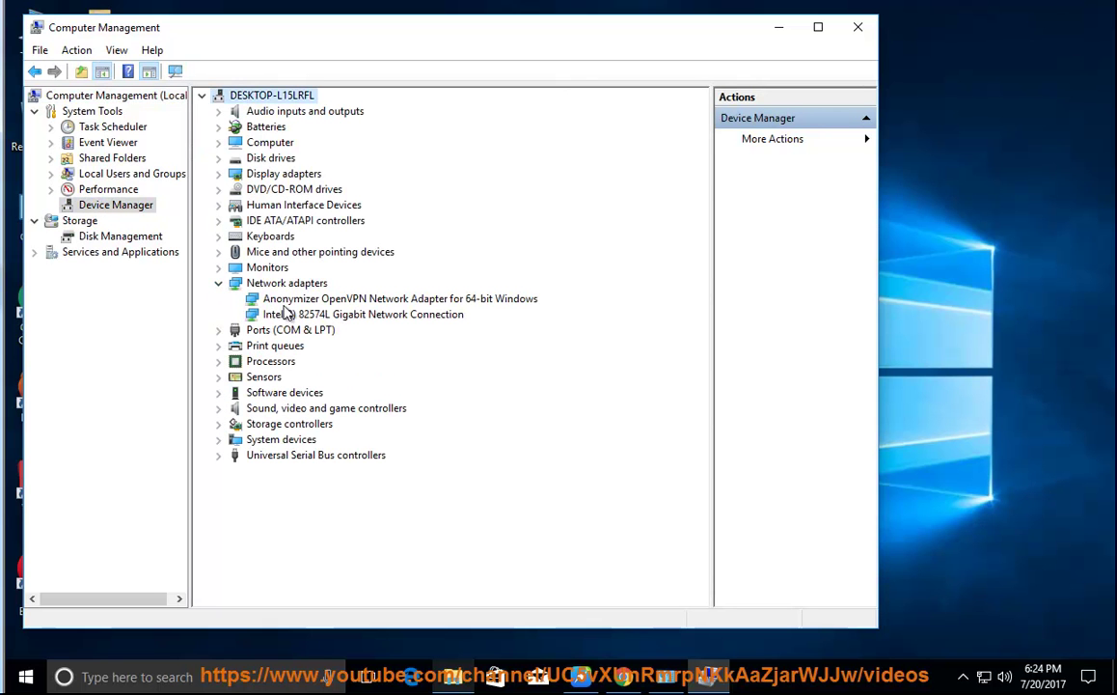
# Look at the driver actions for the Intel(R) 82574L Gigabit Network Connection without applying any, and close Computer Management
pyautogui.click(297, 315)
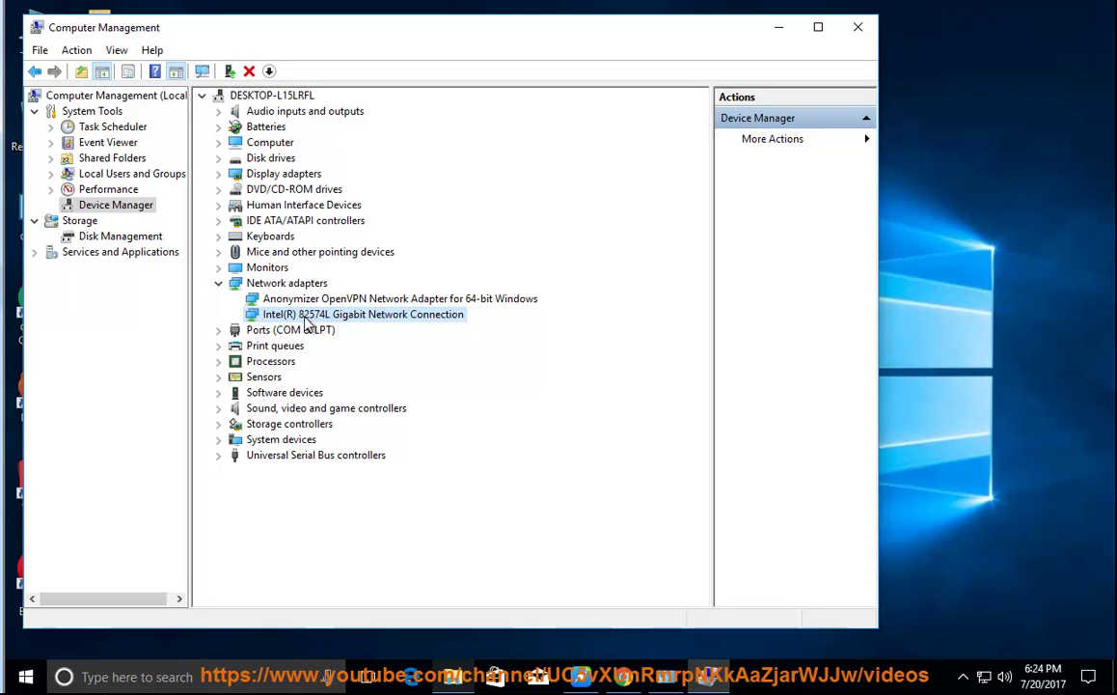
pyautogui.rightClick(305, 322)
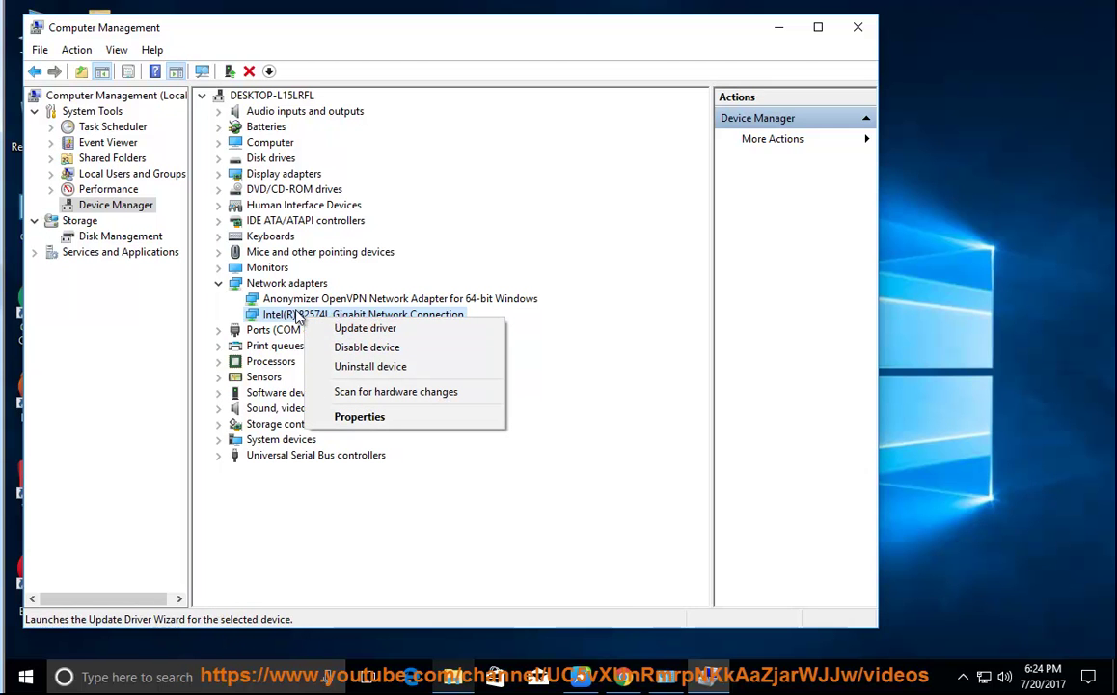
pyautogui.click(357, 292)
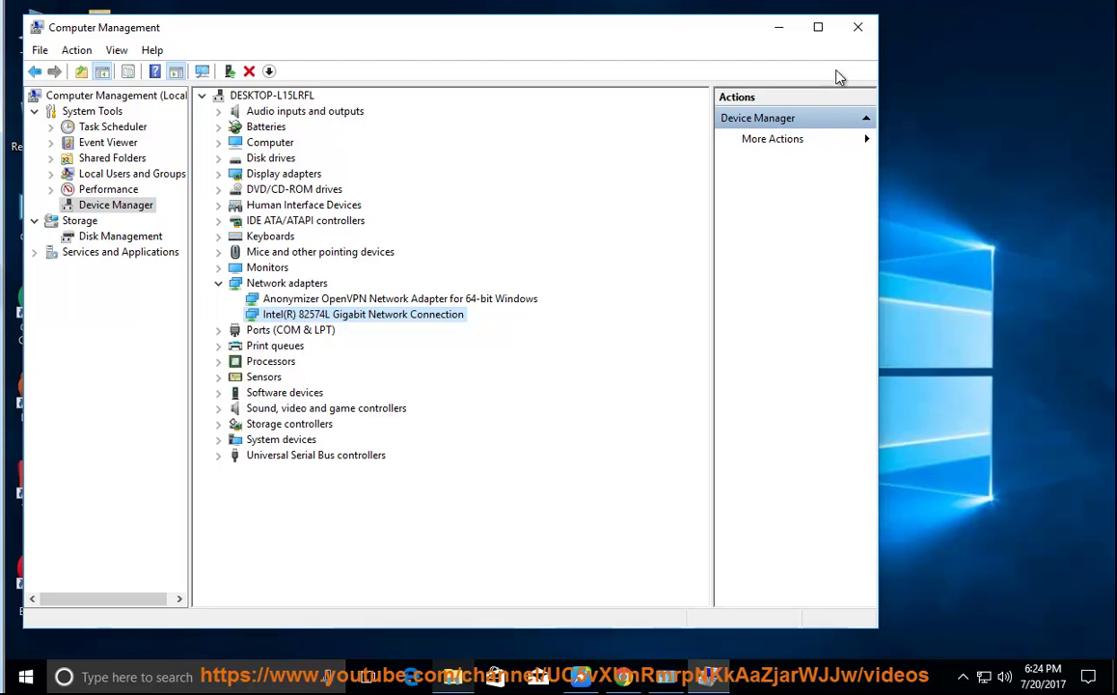
pyautogui.click(858, 27)
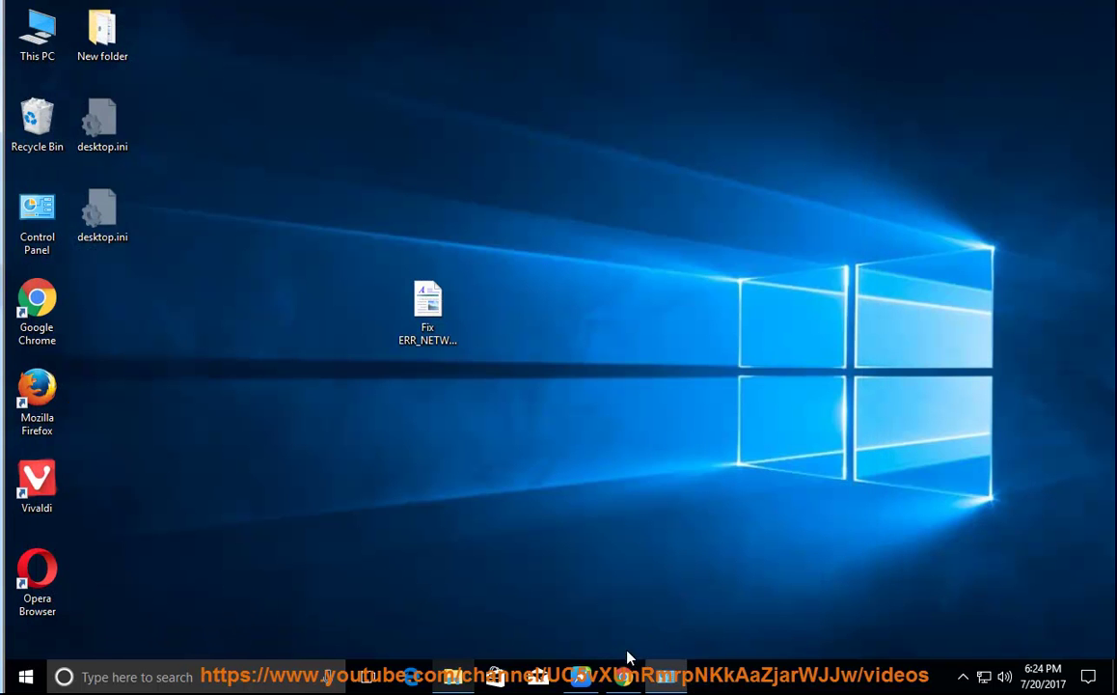
# Return to the guide in NaturalReader, listen through tip 4.3, and highlight step 4 about unchecking "Automatically Detect Settings"
pyautogui.click(581, 676)
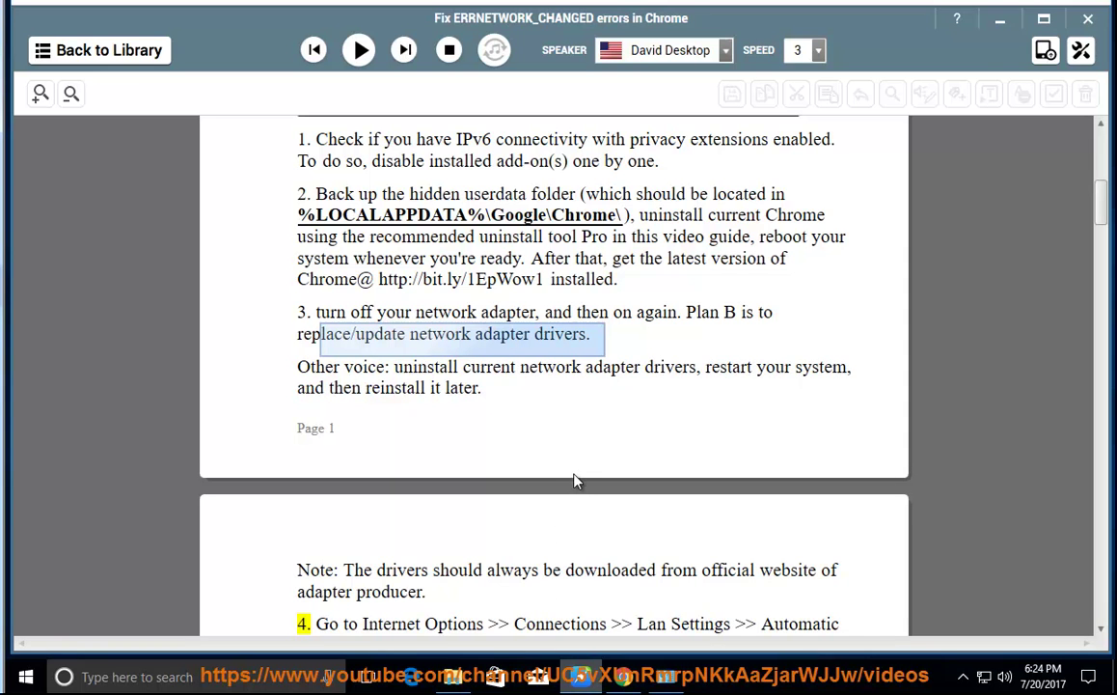
pyautogui.click(359, 50)
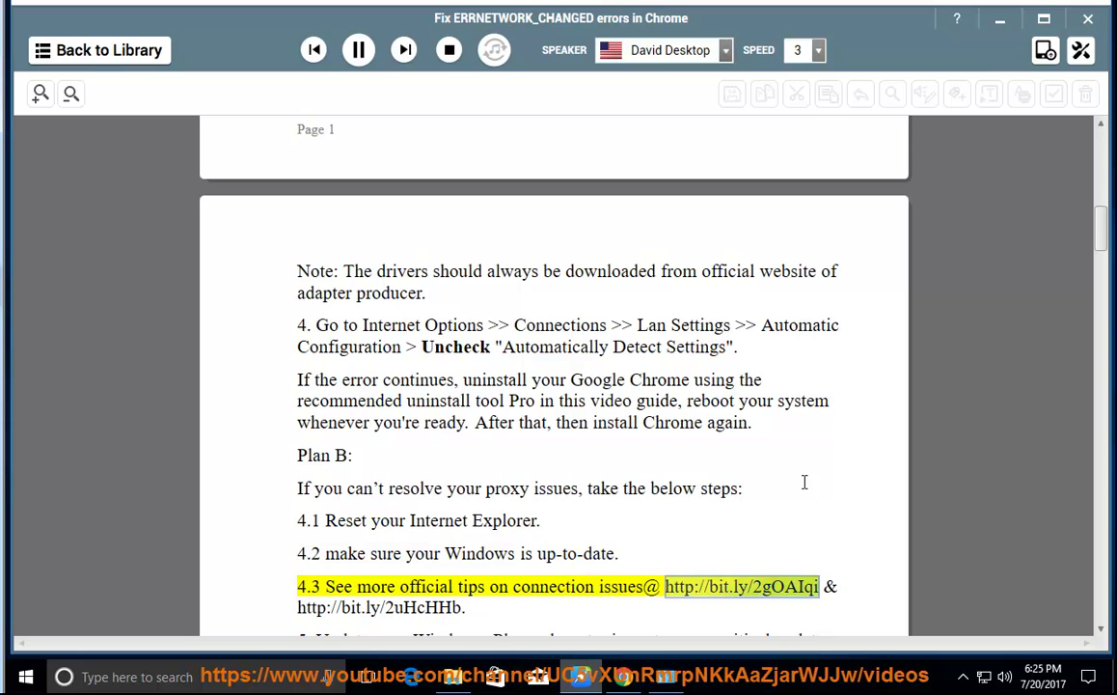
pyautogui.scroll(-1, 803, 482)
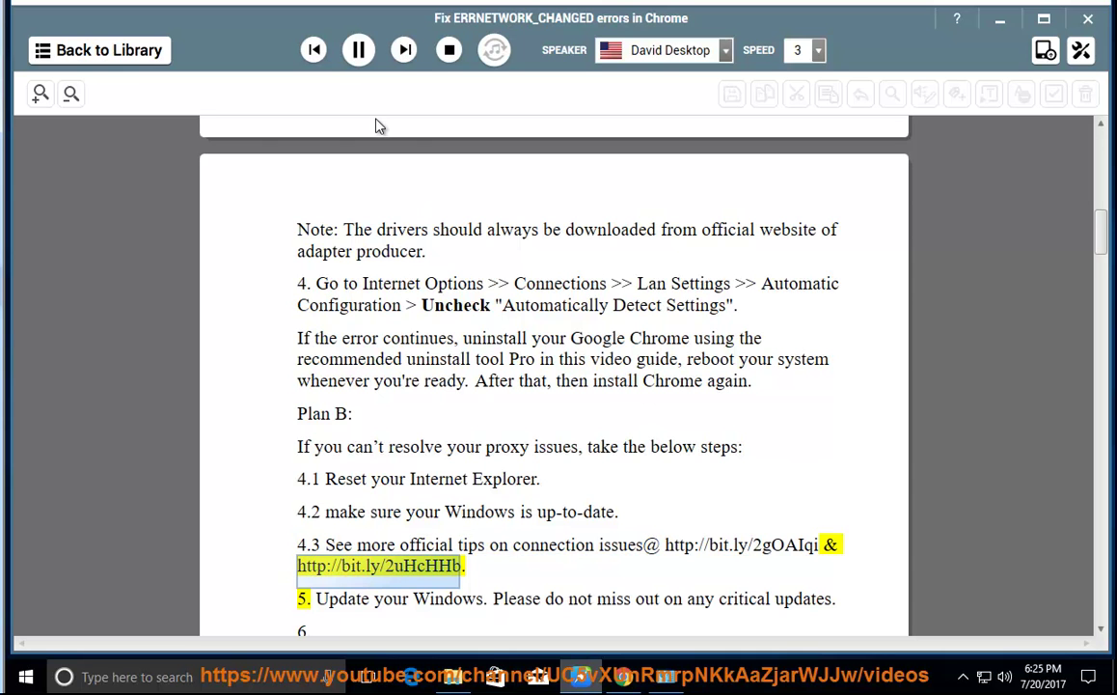
pyautogui.click(359, 52)
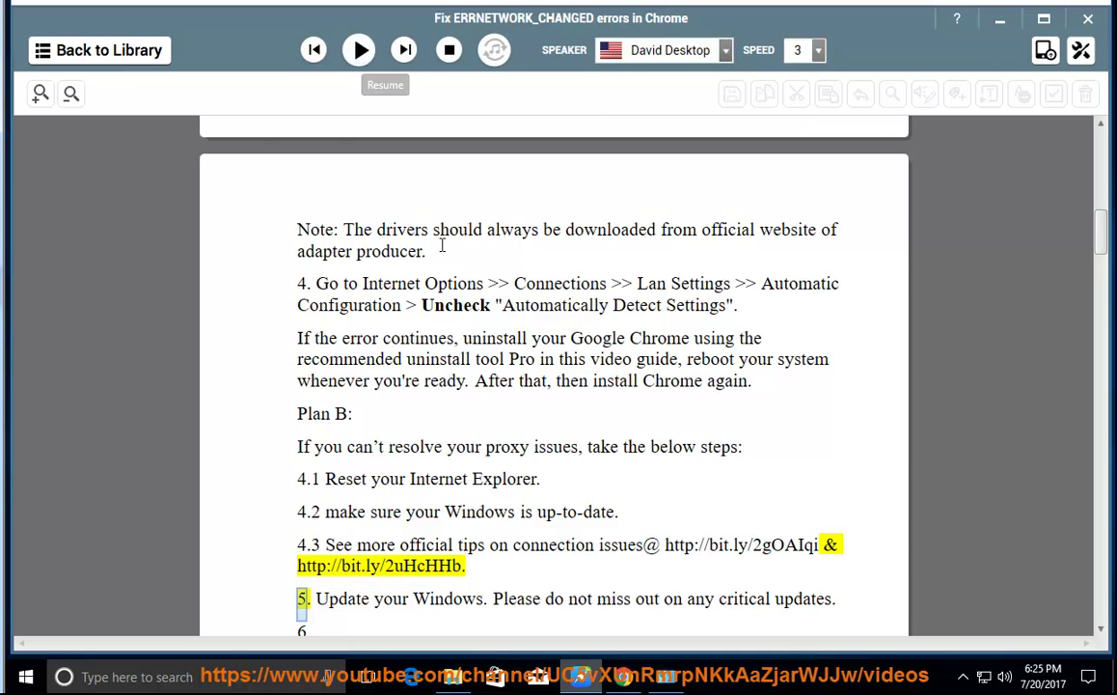
pyautogui.scroll(1, 577, 518)
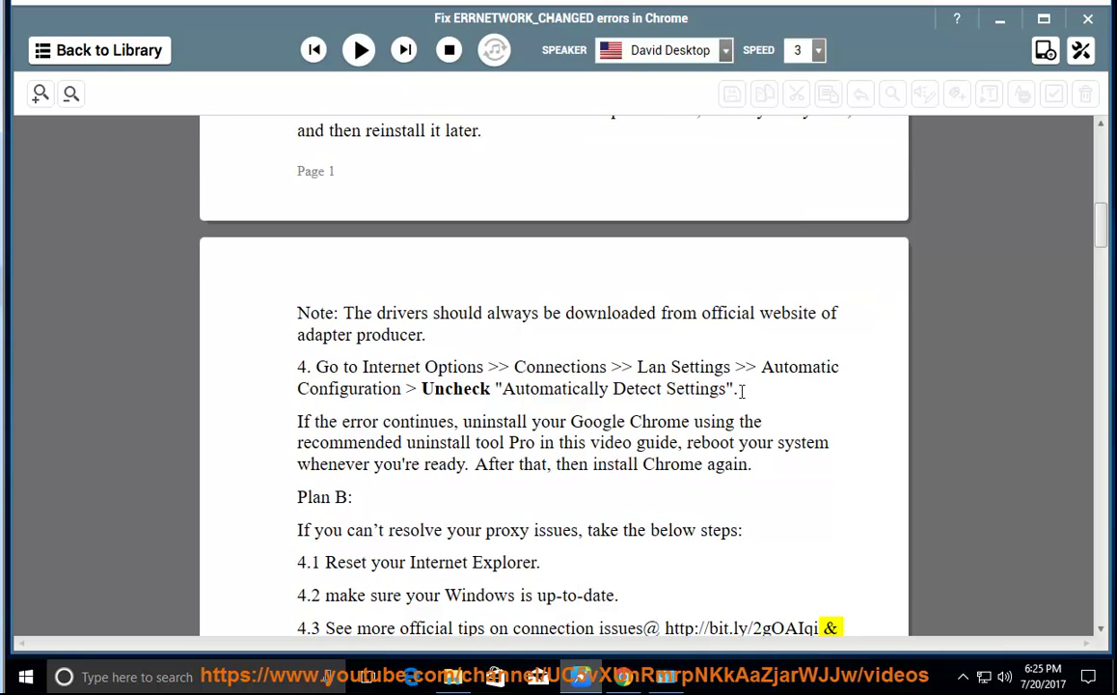
pyautogui.moveTo(741, 387); pyautogui.dragTo(339, 366)
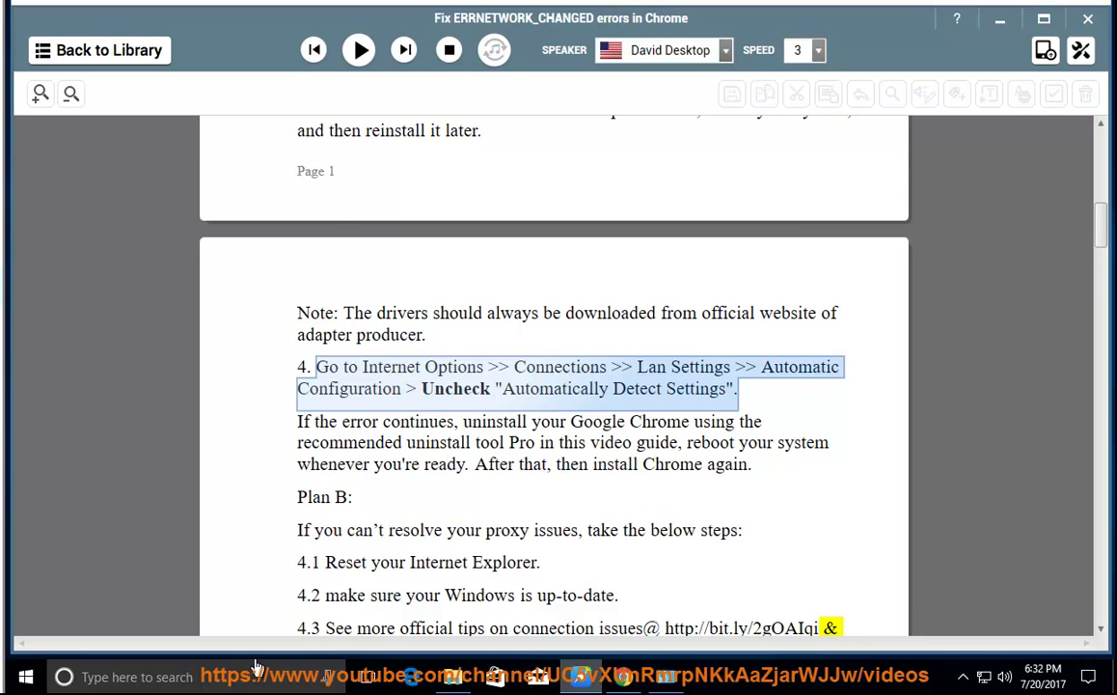
# Search Windows for "ie", launch Internet Explorer, and open its Internet options
pyautogui.click(246, 675)
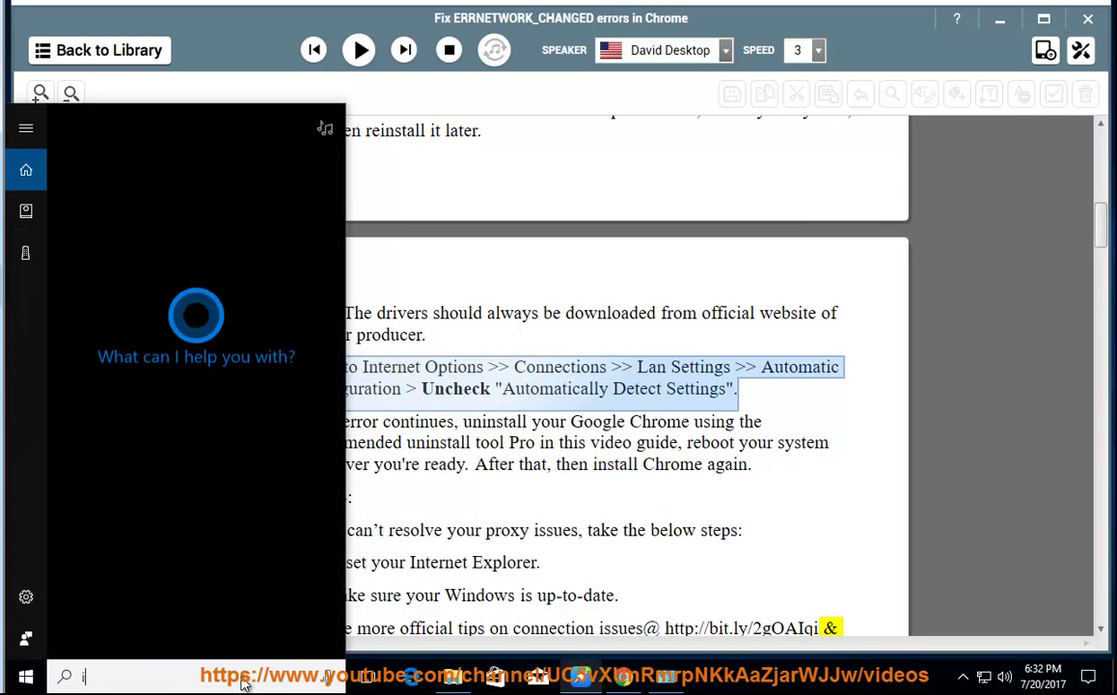
pyautogui.write('ie')
pyautogui.click(153, 213)
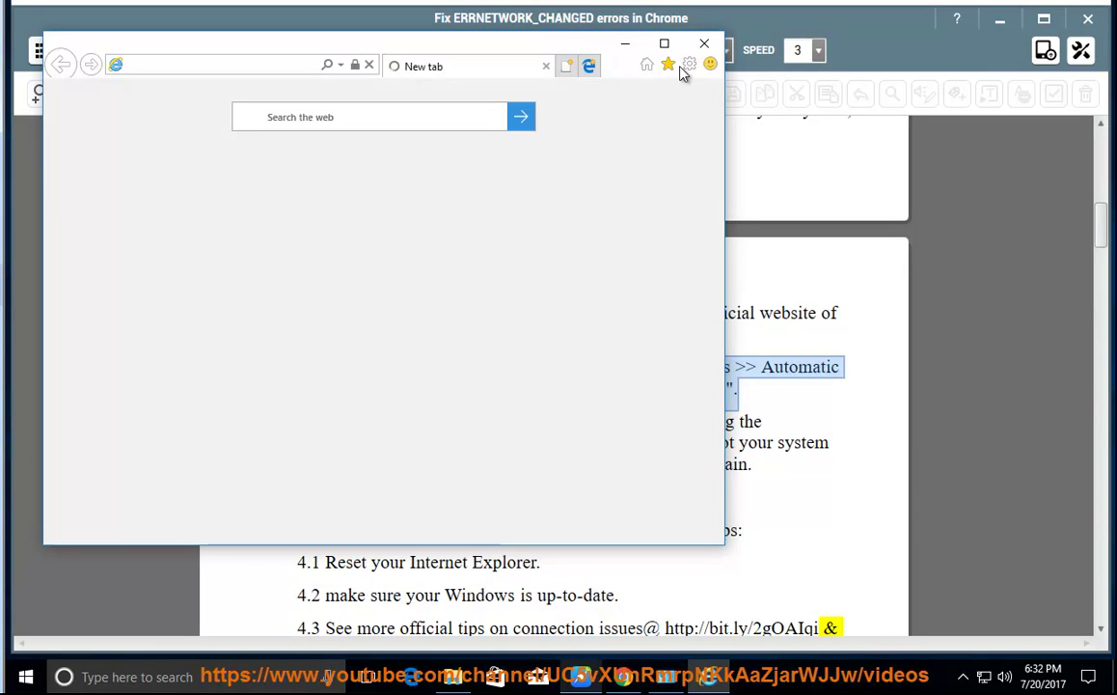
pyautogui.click(688, 65)
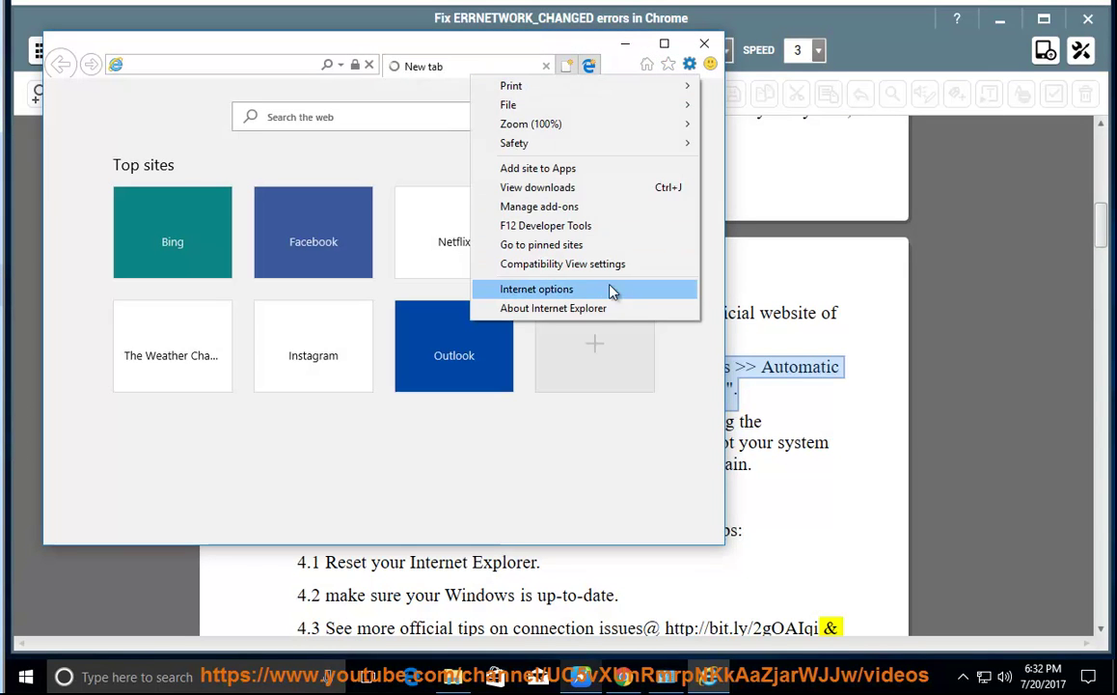
pyautogui.click(565, 293)
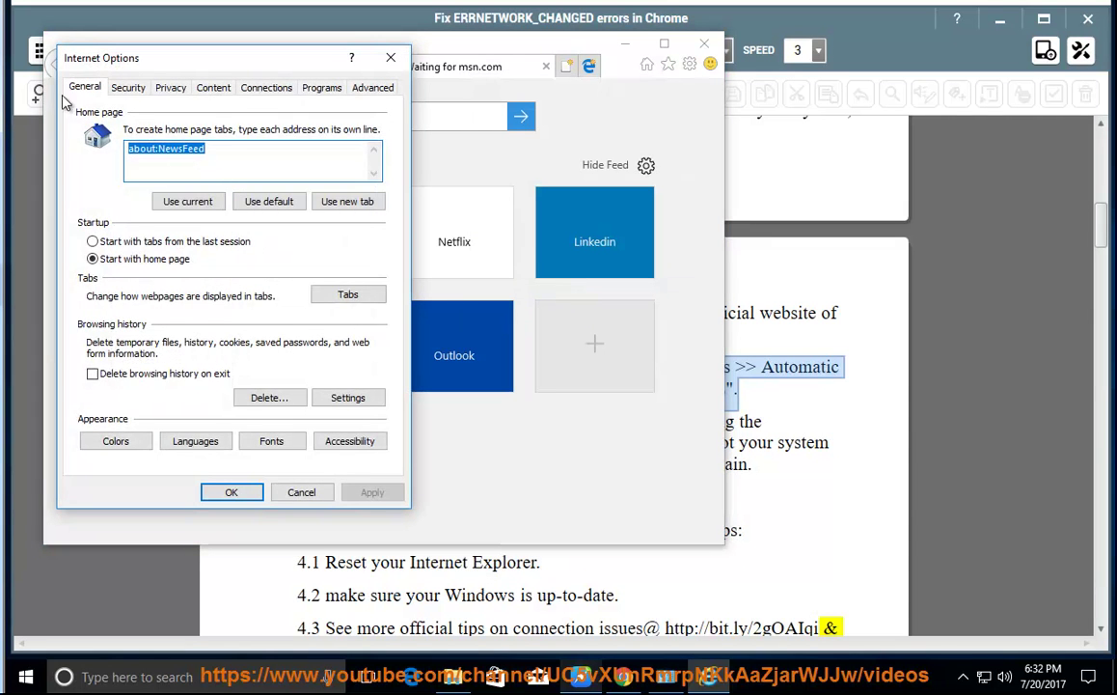
# View the "Automatically detect settings" option in the connection's LAN settings, cancel both dialogs, and close Internet Explorer
pyautogui.click(266, 87)
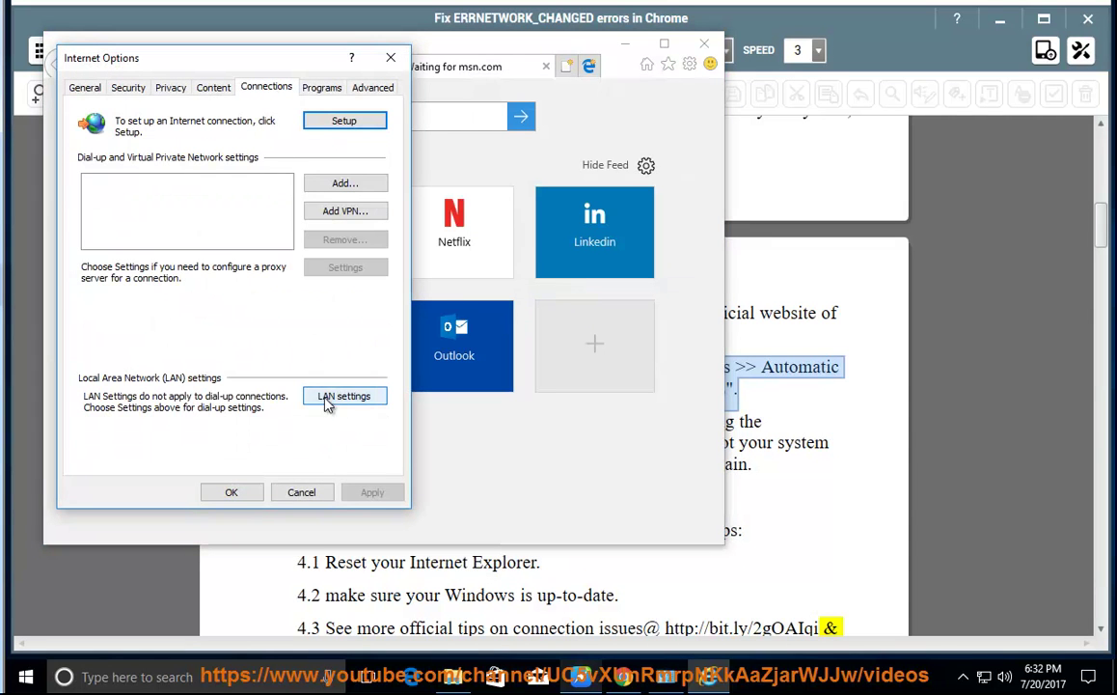
pyautogui.click(328, 406)
pyautogui.moveTo(259, 95); pyautogui.dragTo(613, 74)
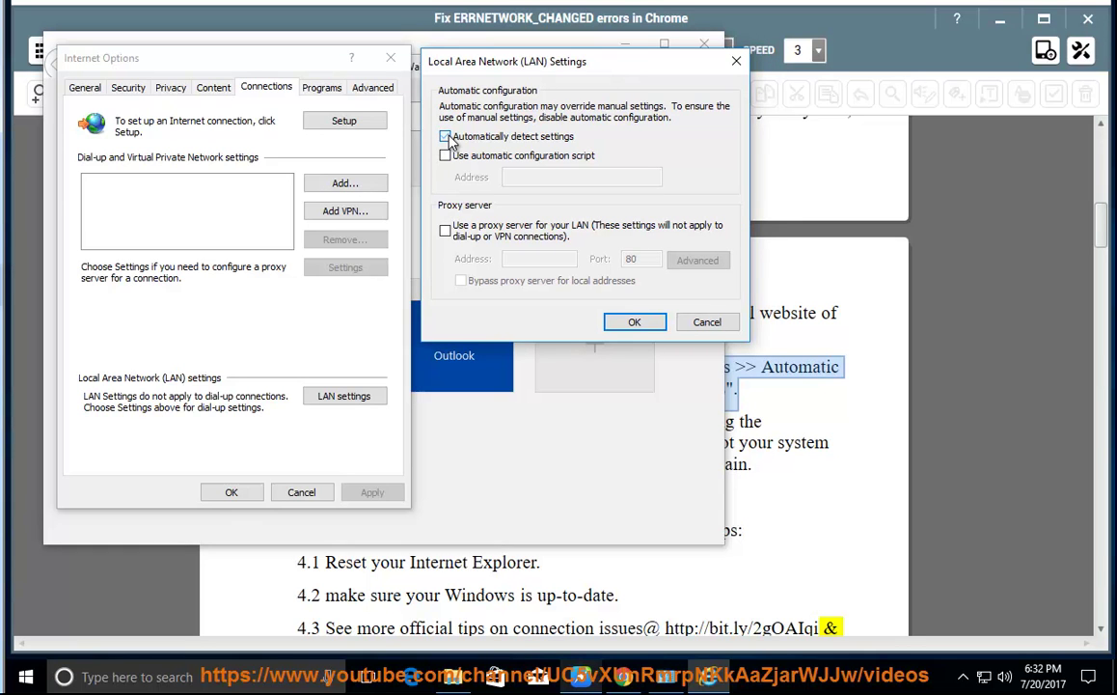
pyautogui.click(679, 329)
pyautogui.click(299, 490)
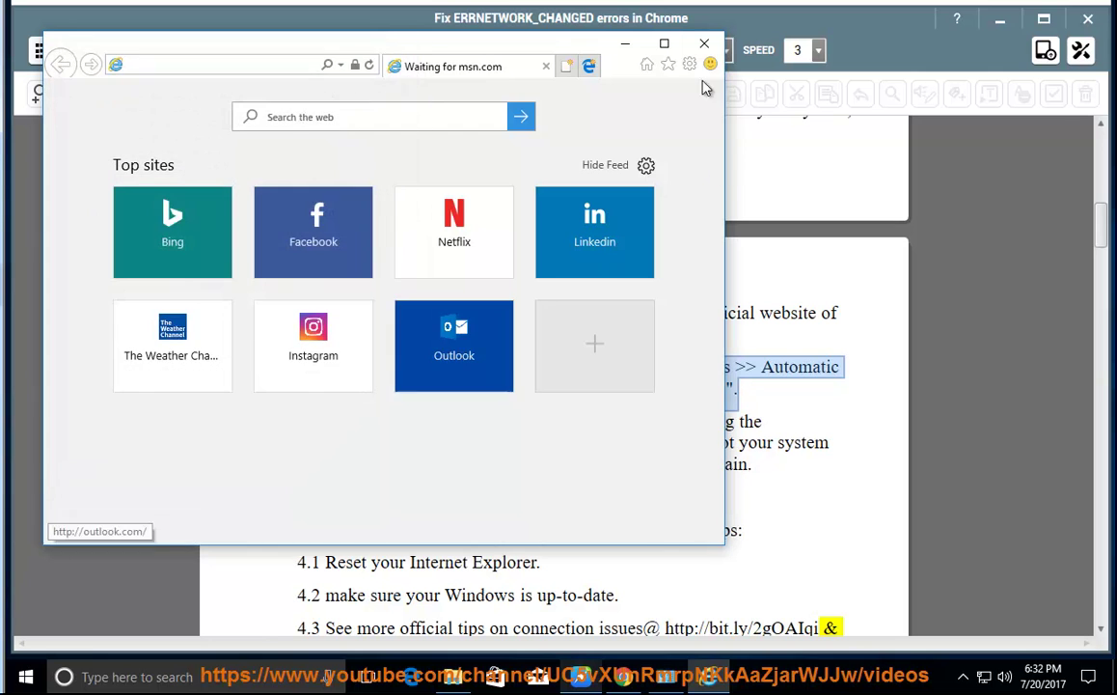
pyautogui.click(704, 43)
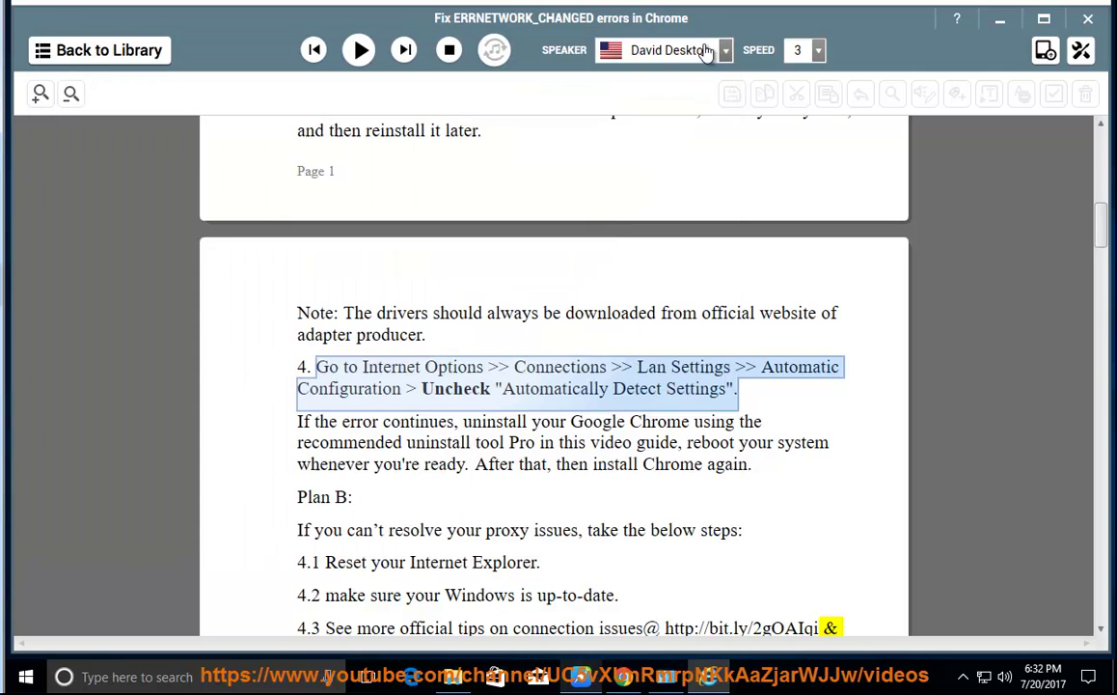
# Resume the guide's read-aloud and follow it through disabling firewalls in tip 6.5 and adding Chrome to the antivirus trust list
pyautogui.click(359, 50)
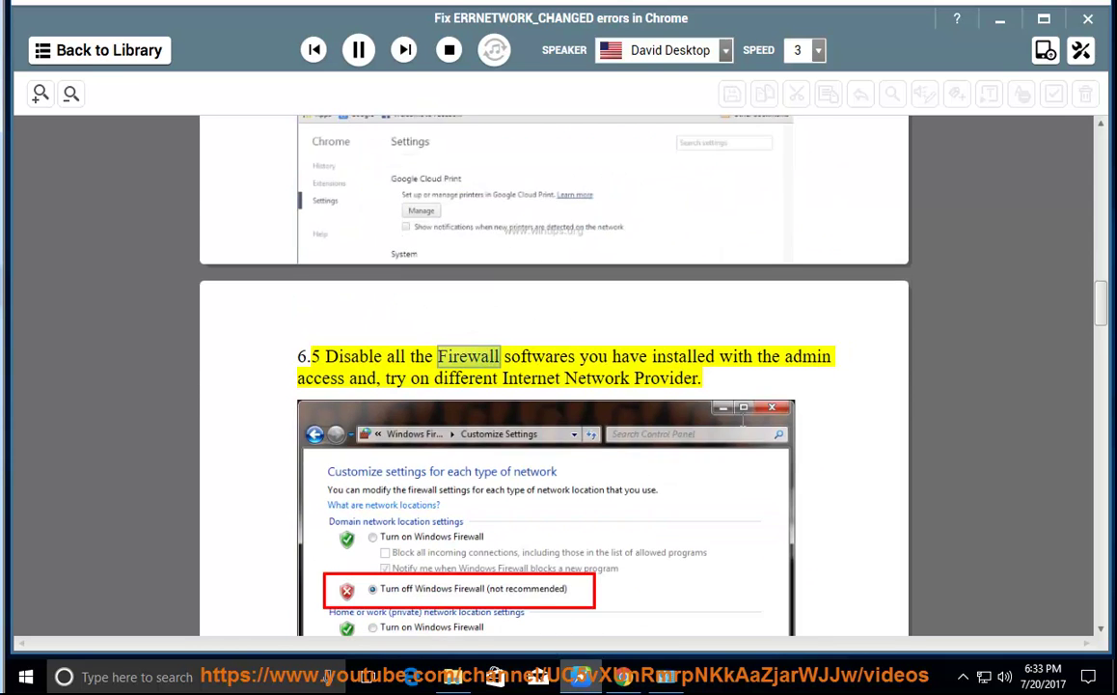
pyautogui.scroll(-3, 540, 424)
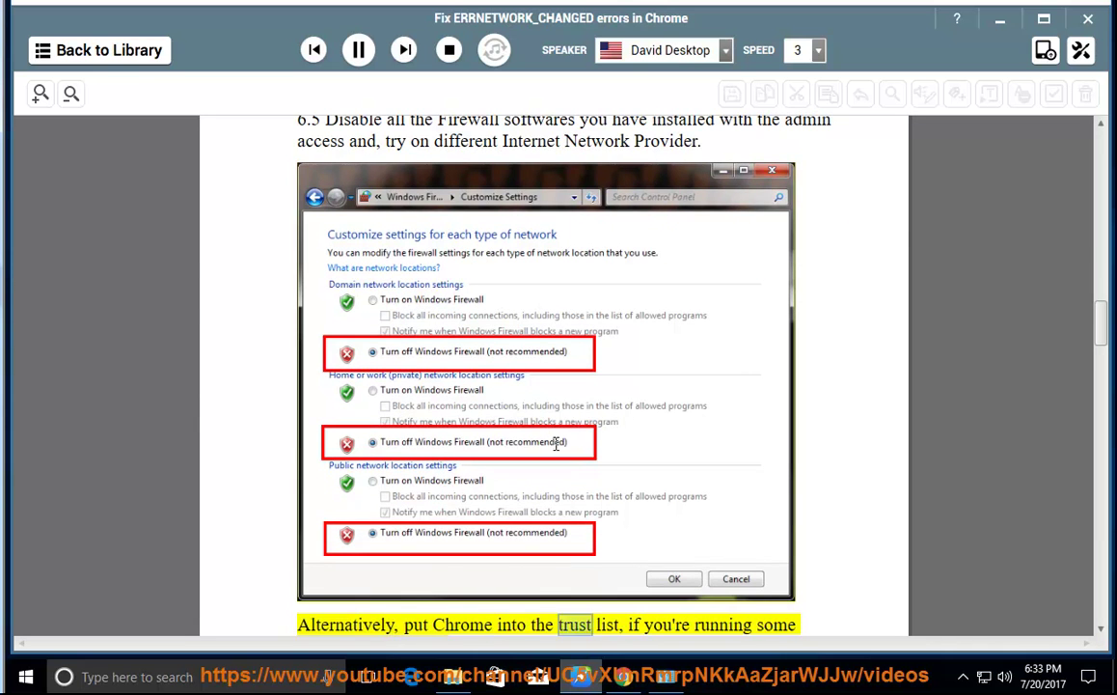
pyautogui.scroll(-2, 691, 452)
pyautogui.scroll(-1, 650, 499)
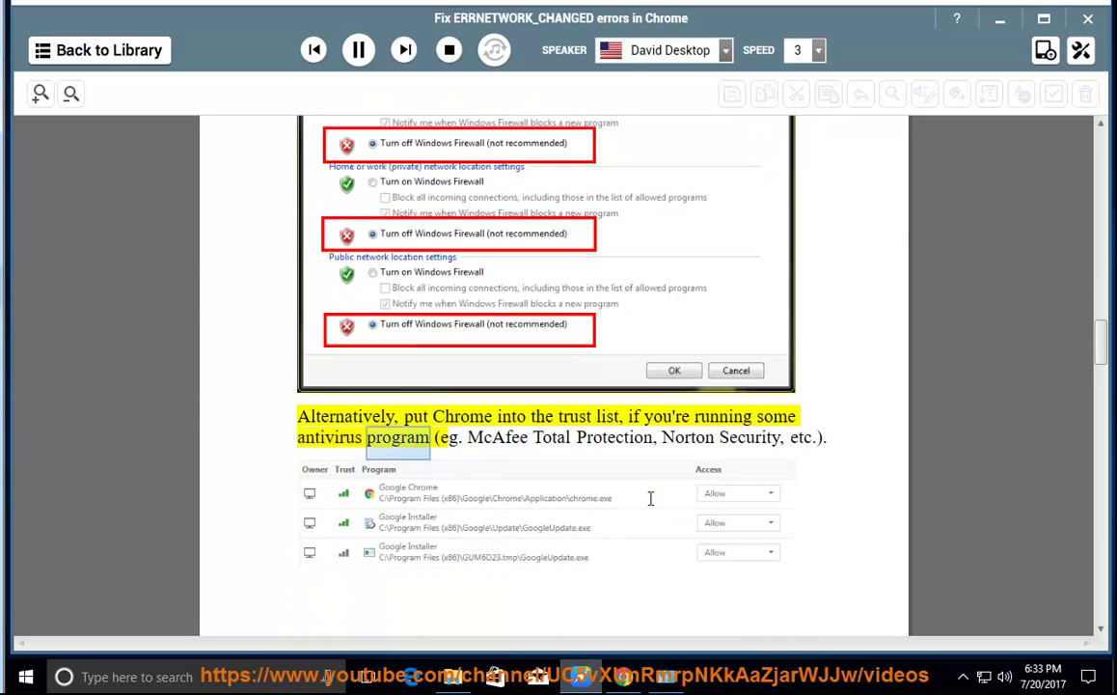
# Follow the guide's read-aloud into tip 6.6 about backing up bookmarks by exporting them as an HTML file
pyautogui.scroll(-1, 465, 466)
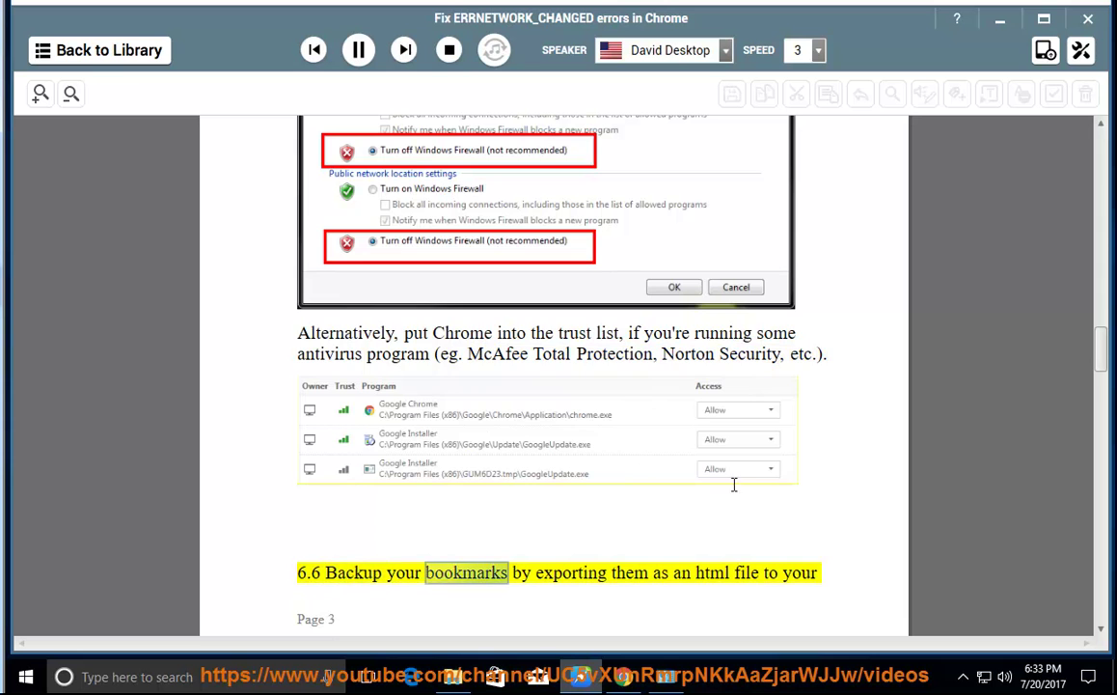
pyautogui.scroll(-1, 839, 495)
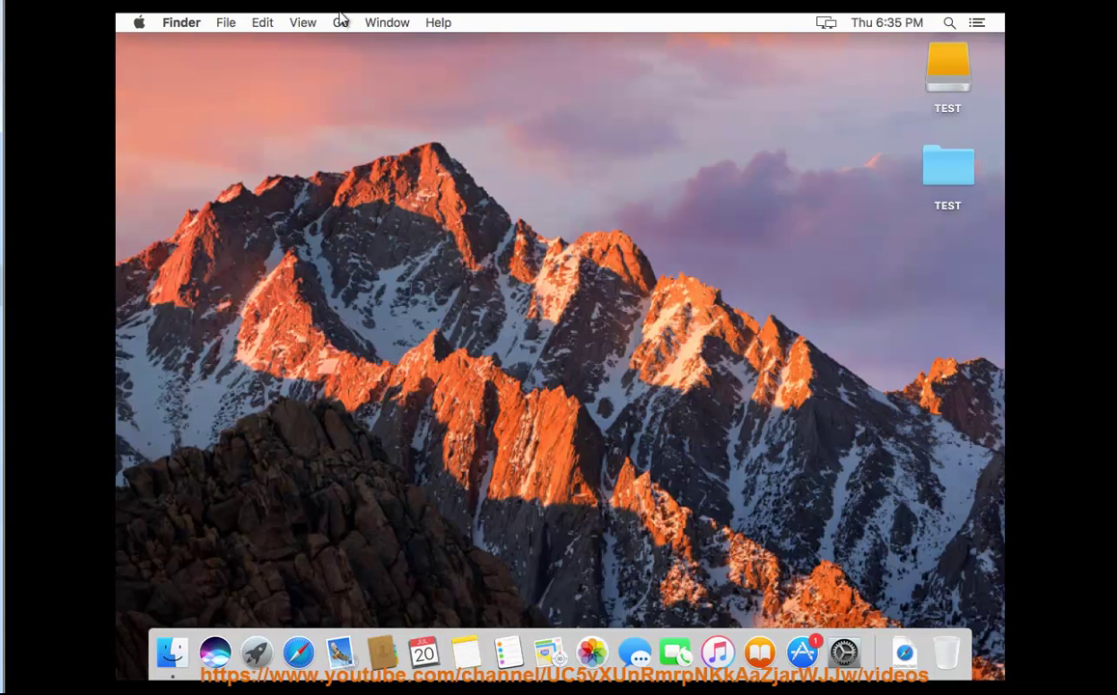
# Switch to Finder on the Mac desktop and open the Library folder
pyautogui.click(340, 22)
pyautogui.click(386, 210)
pyautogui.click(347, 98)
pyautogui.click(691, 267)
pyautogui.click(340, 22)
pyautogui.click(386, 324)
pyautogui.click(692, 252)
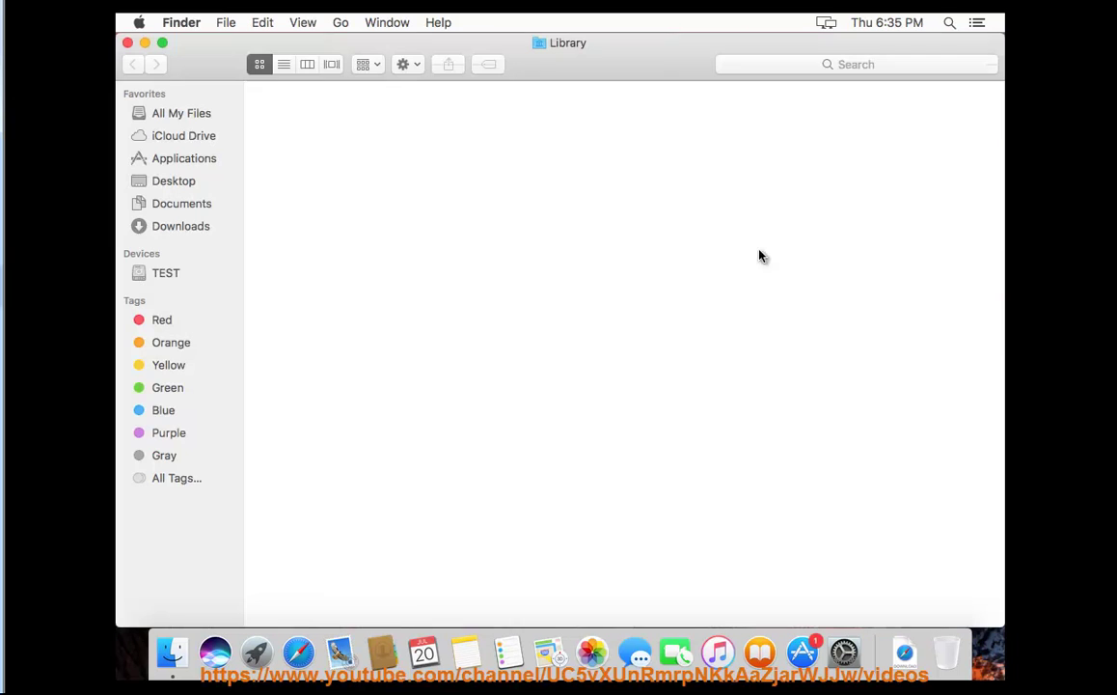
# Browse the Library folder and open Application Support, its Google folder, and the Chrome folder inside
pyautogui.scroll(-5, 527, 289)
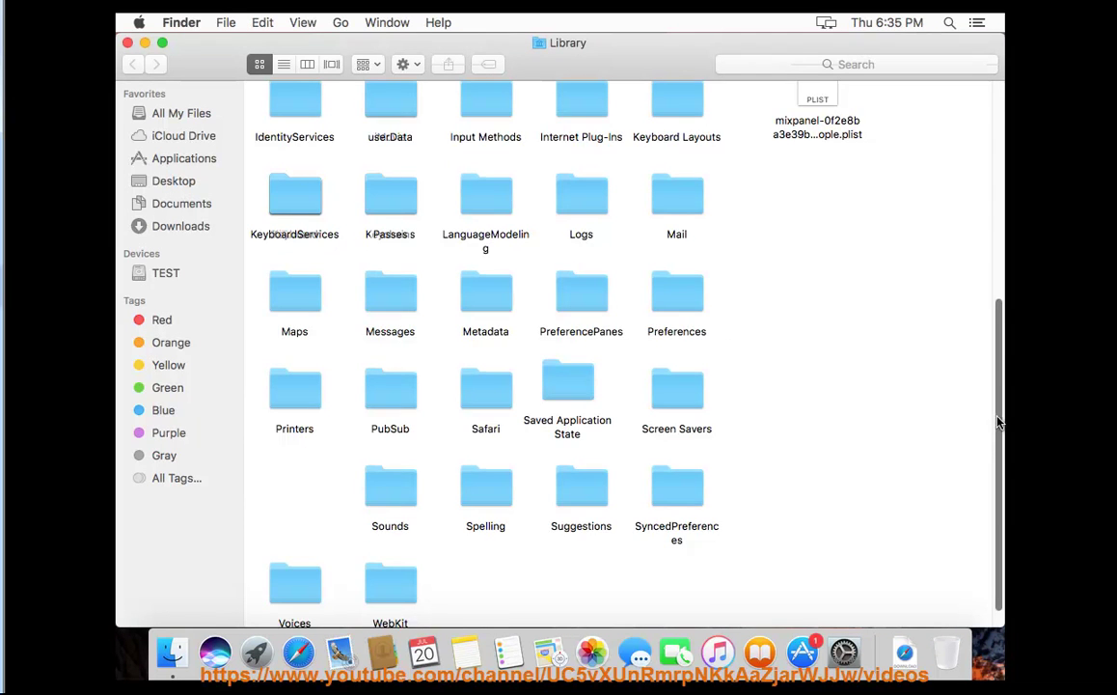
pyautogui.moveTo(1000, 419); pyautogui.dragTo(1000, 203)
pyautogui.click(486, 118)
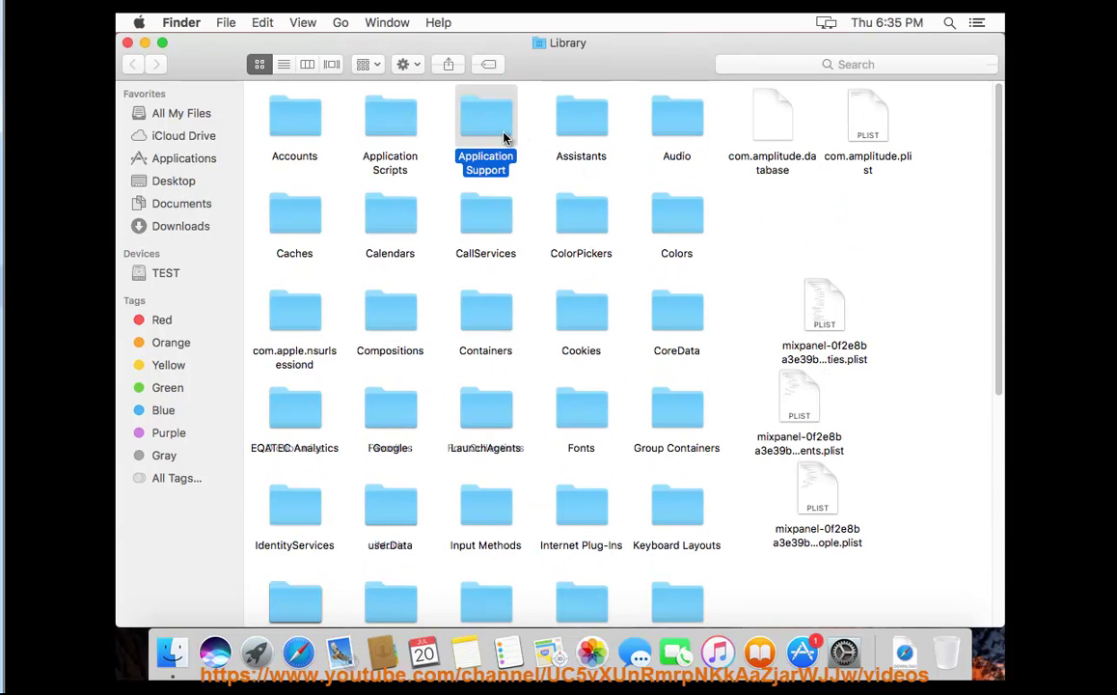
pyautogui.doubleClick(492, 123)
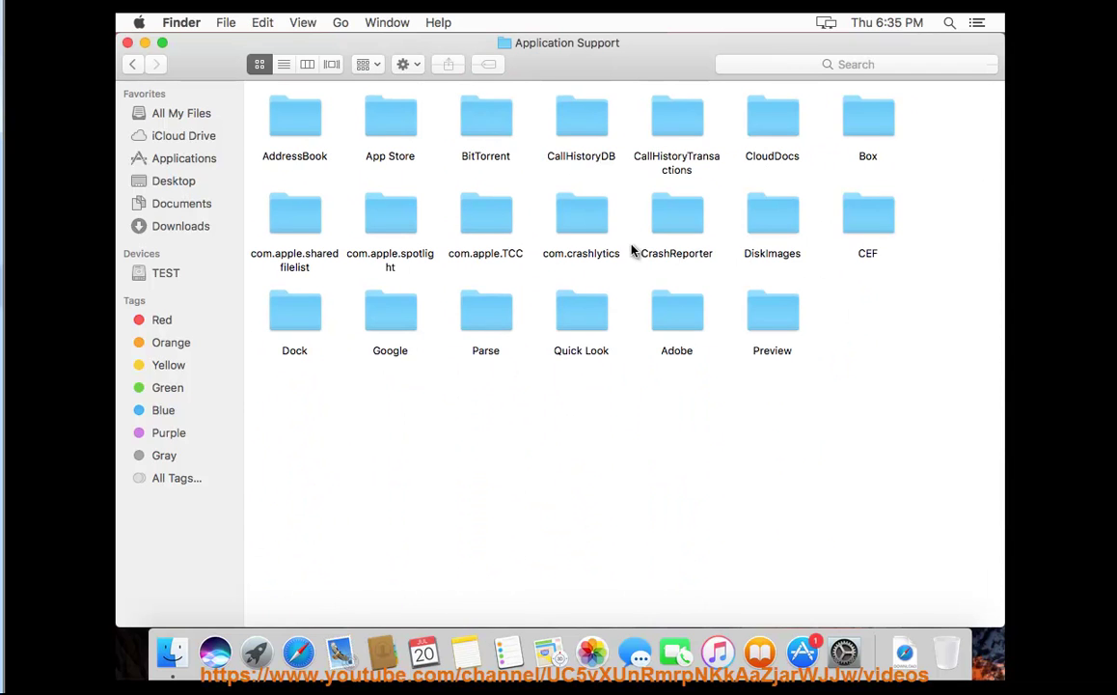
pyautogui.click(401, 321)
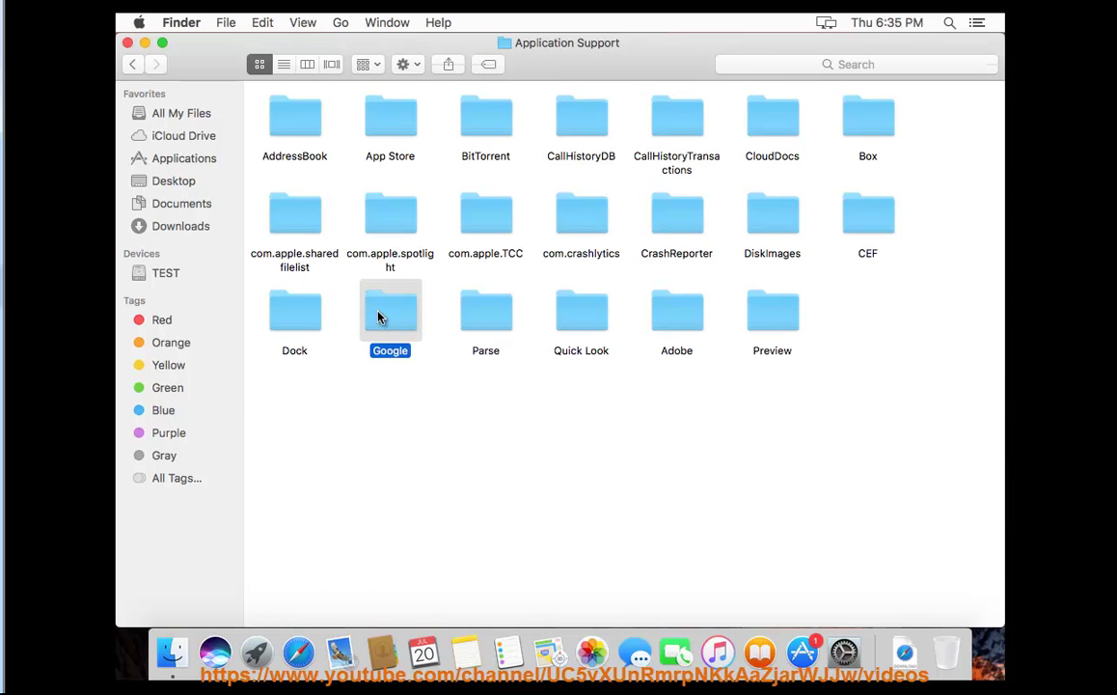
pyautogui.doubleClick(384, 312)
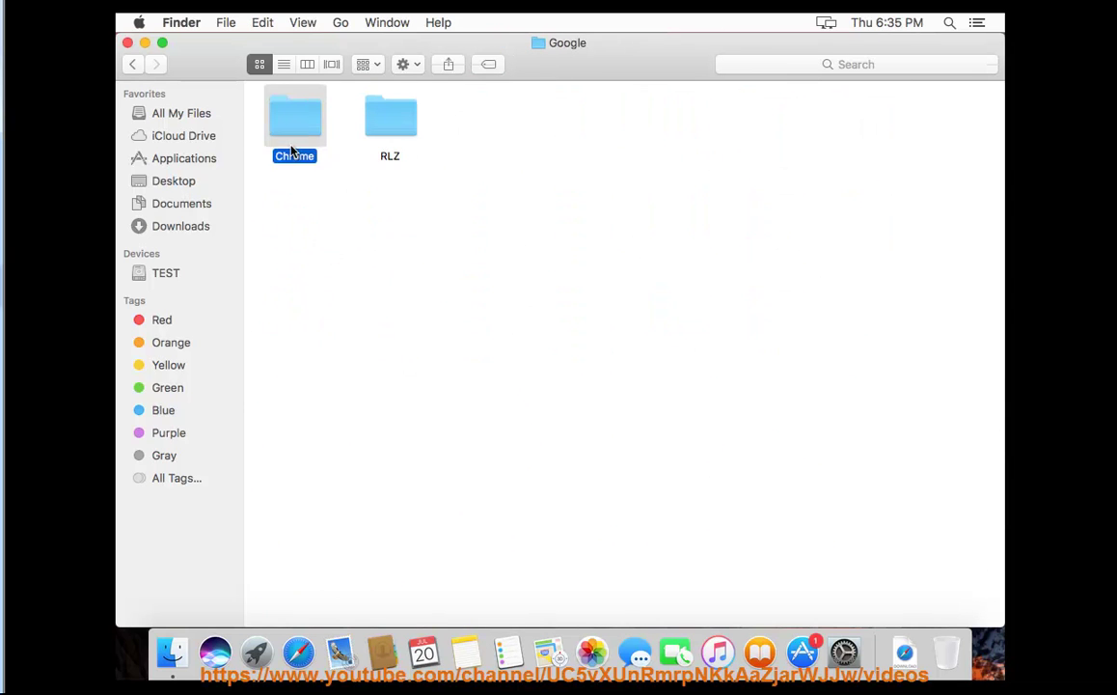
pyautogui.doubleClick(298, 128)
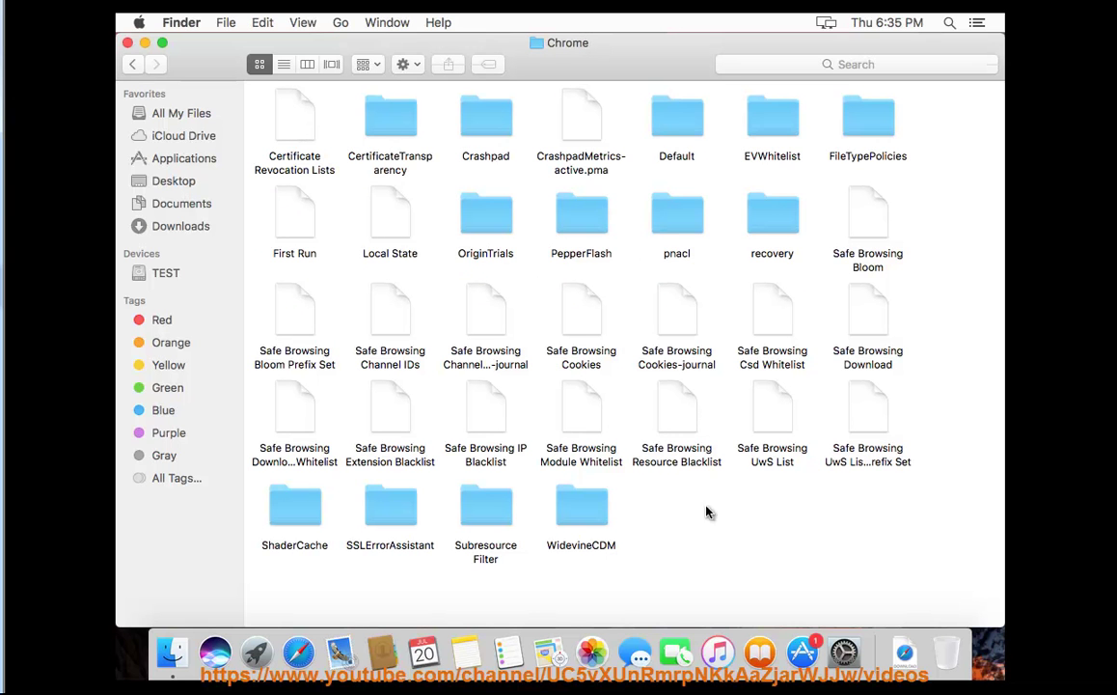
# Show the Rename option for the Default folder inside Chrome and leave it without entering a new name
pyautogui.rightClick(683, 114)
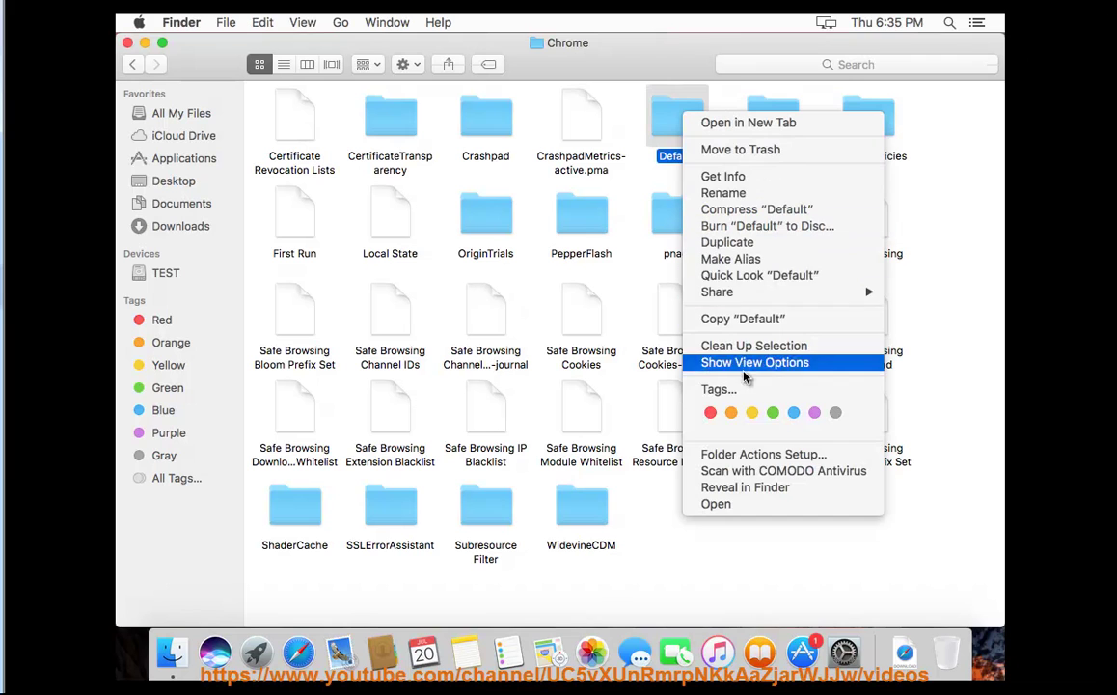
pyautogui.click(726, 193)
pyautogui.click(719, 510)
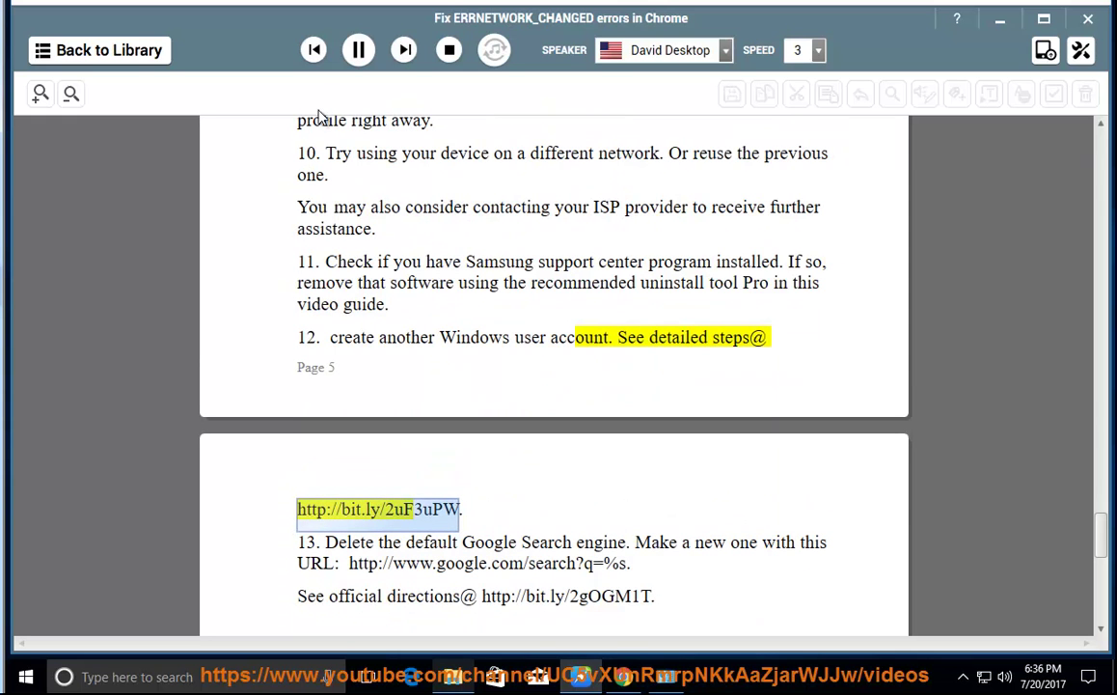
# Pause the read-aloud, view the Microsoft account dialog for adding a person under Windows' Family & other people settings, and close both windows
pyautogui.click(359, 52)
pyautogui.click(23, 676)
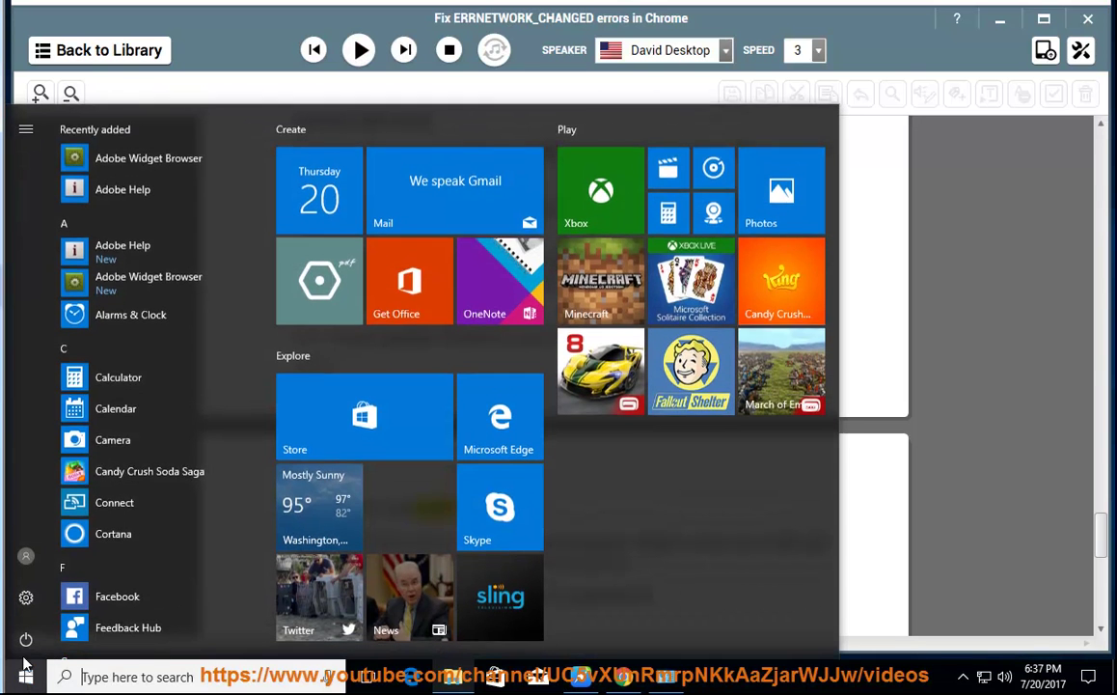
pyautogui.click(27, 600)
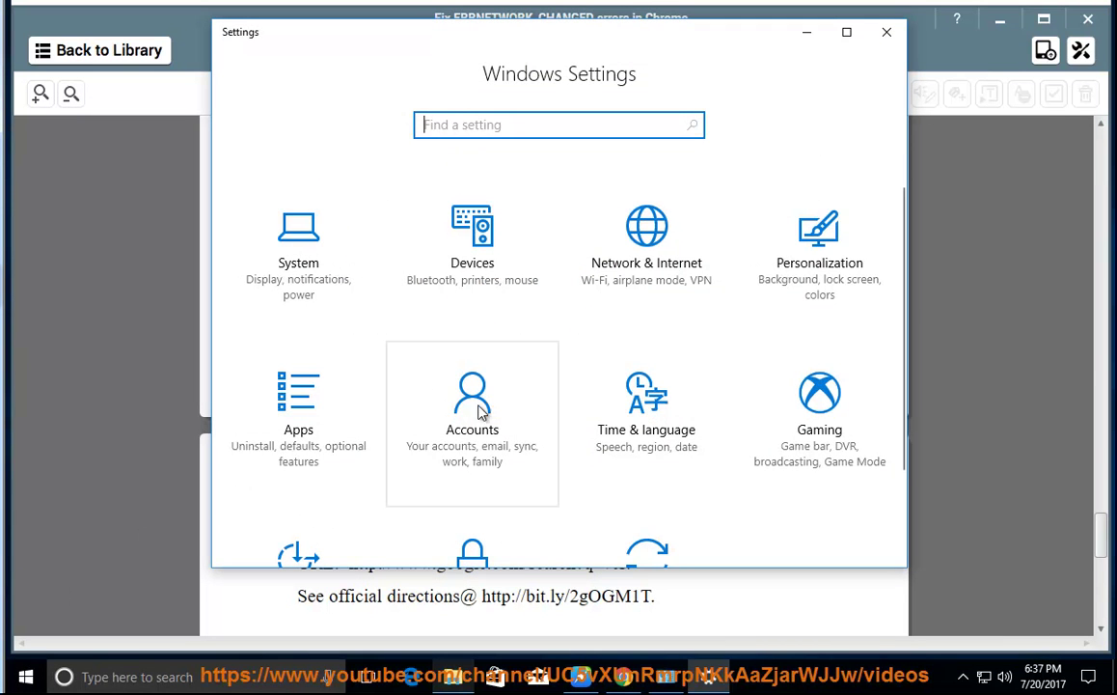
pyautogui.click(470, 422)
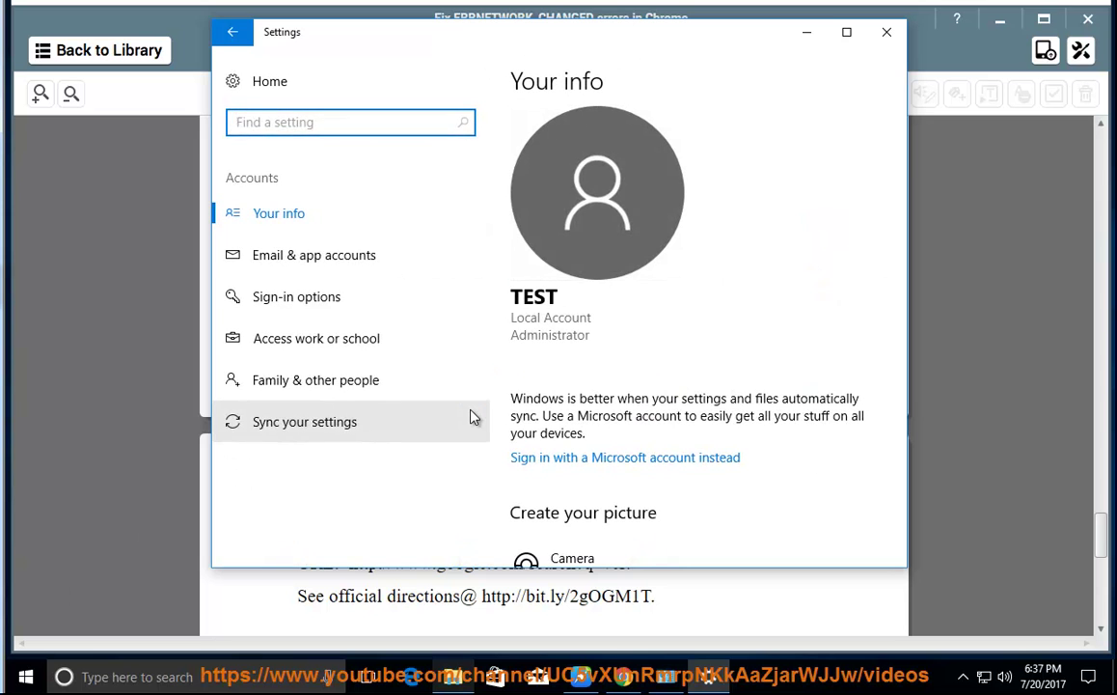
pyautogui.click(298, 386)
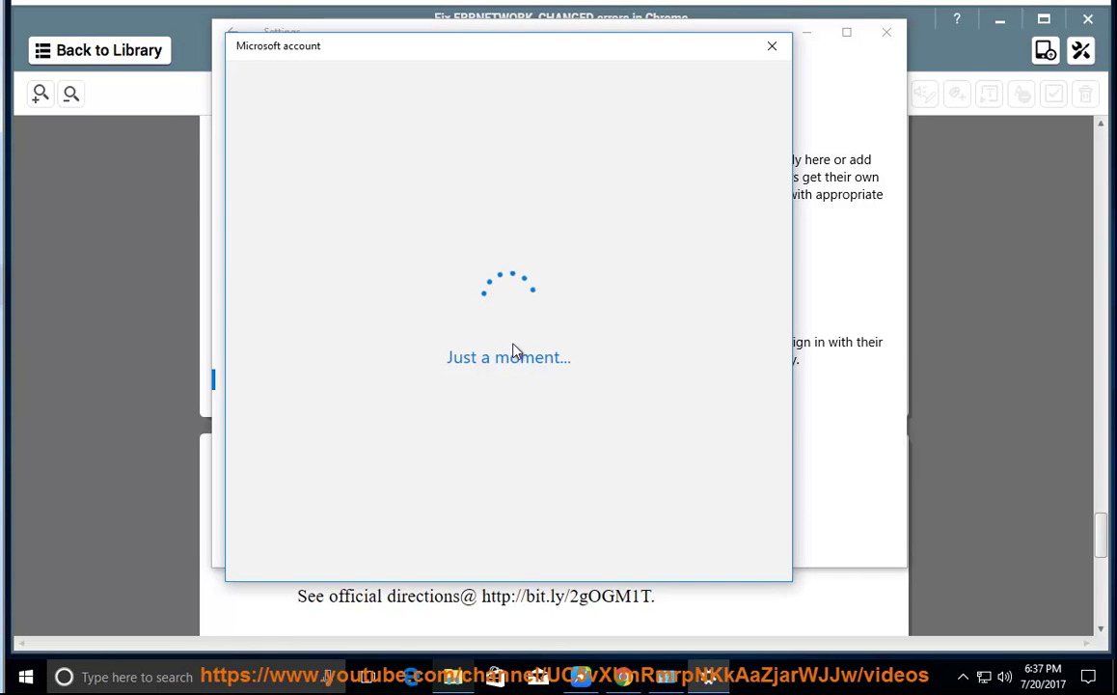
pyautogui.click(772, 45)
pyautogui.click(887, 32)
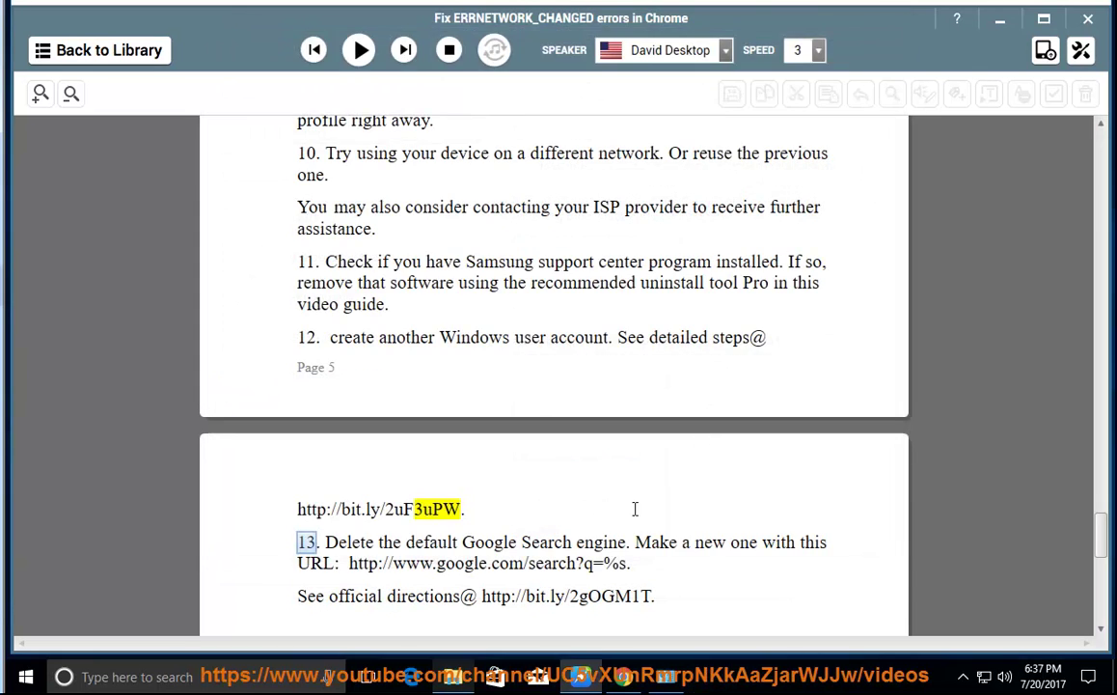
# Resume the read-aloud and follow tip 13 about replacing the default Google Search engine
pyautogui.click(359, 50)
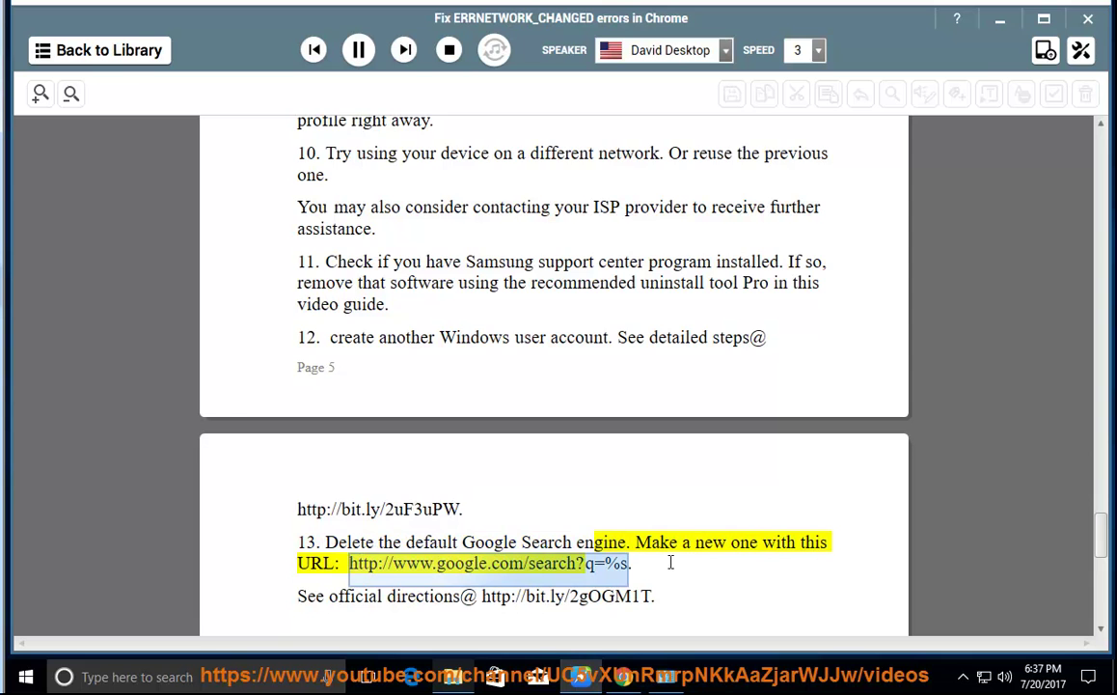
pyautogui.scroll(-2, 671, 563)
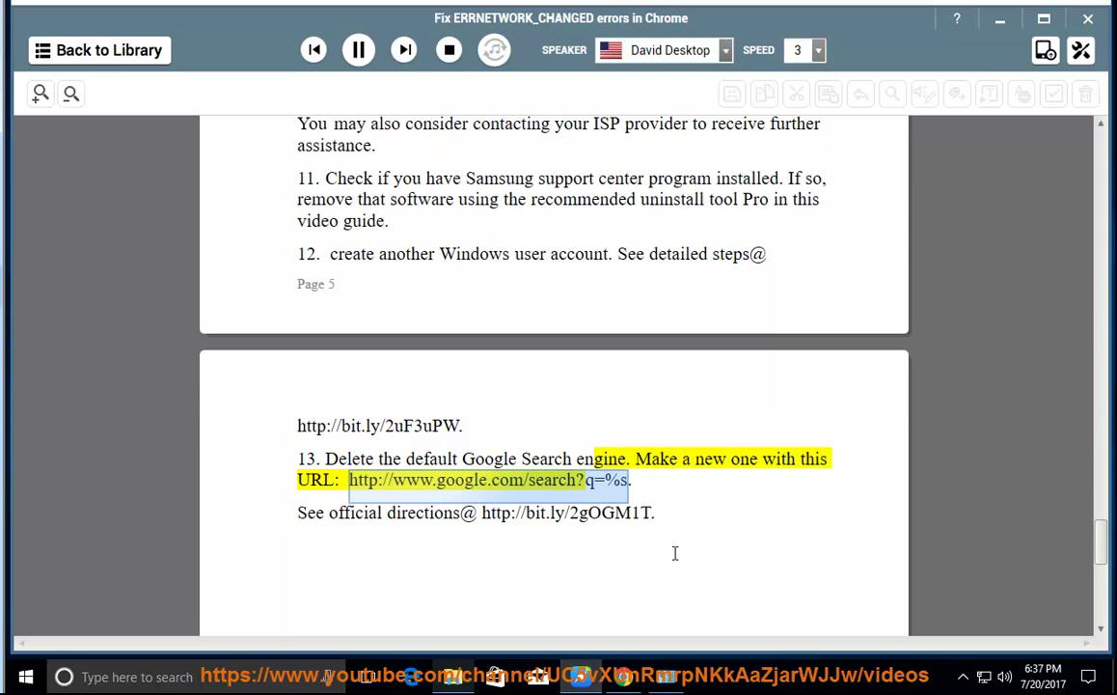